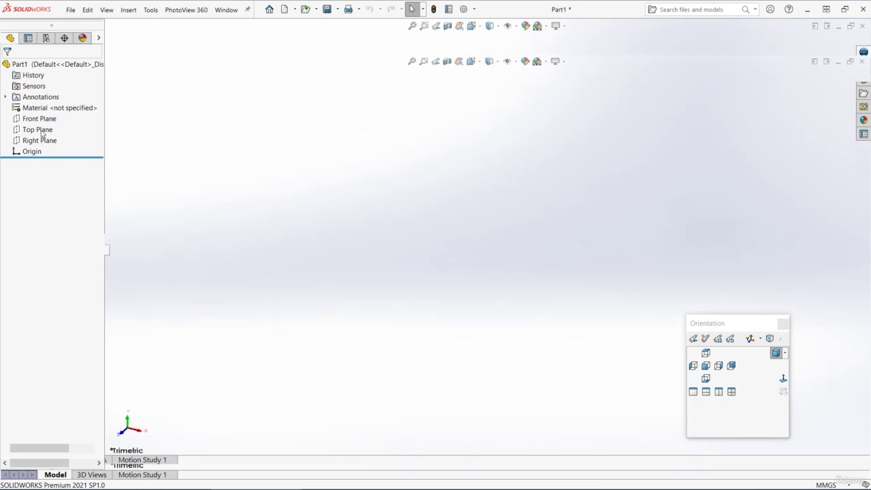
Step: Start a sketch on the Top Plane and draw a circle about 85 mm in diameter centred on the origin
{"action": "left_click", "coordinate": [37, 178]}
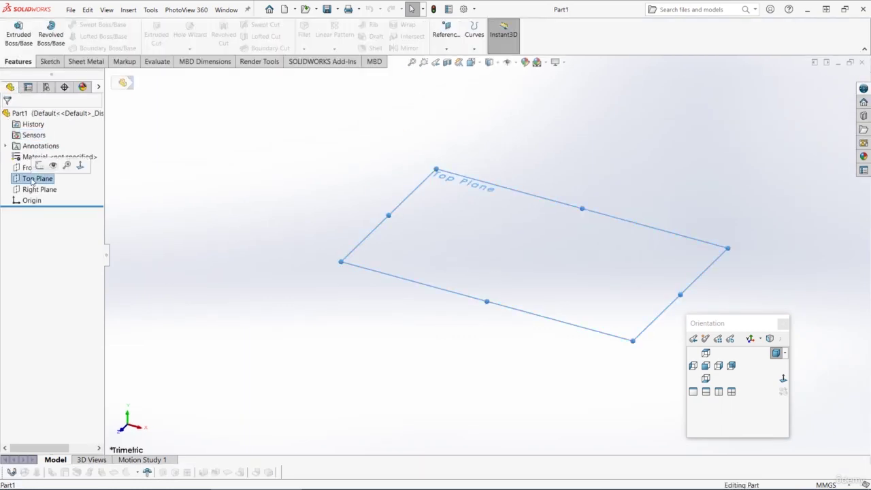
{"action": "left_click", "coordinate": [103, 25]}
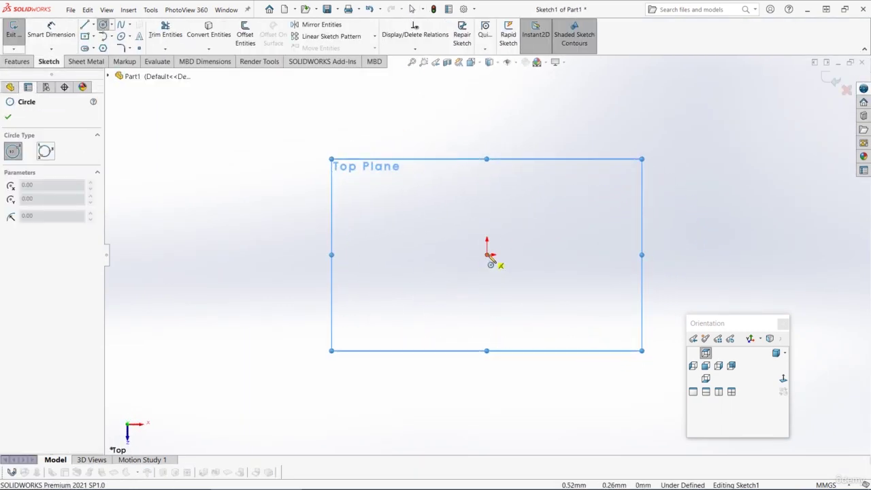
{"action": "left_click", "coordinate": [488, 255]}
{"action": "left_click", "coordinate": [423, 220]}
{"action": "key", "text": "Escape"}
Step: Dimension the circle's diameter as 5.70 mm
{"action": "left_click", "coordinate": [51, 34]}
{"action": "left_click", "coordinate": [476, 182]}
{"action": "left_click", "coordinate": [505, 145]}
{"action": "type", "text": "5."}
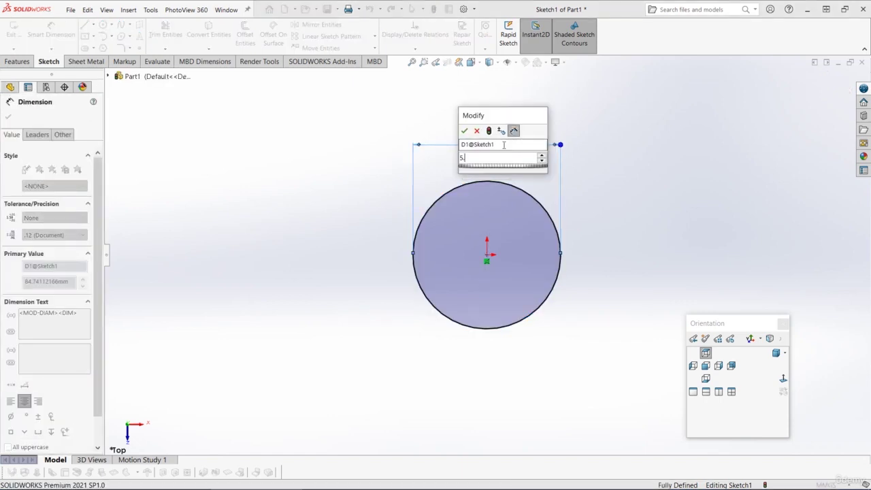
{"action": "type", "text": "70"}
{"action": "key", "text": "Return"}
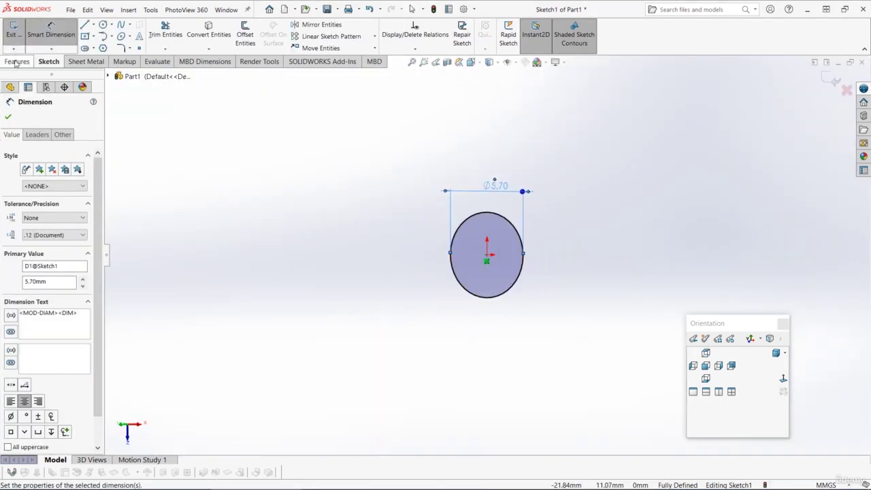
Step: Extrude the circle 5.1 mm as a boss with the Mid Plane end condition
{"action": "left_click", "coordinate": [17, 61]}
{"action": "left_click", "coordinate": [19, 32]}
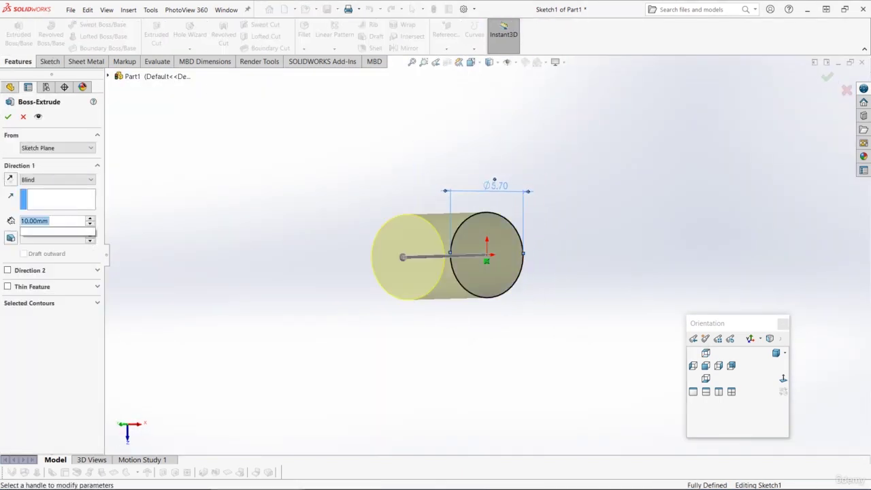
{"action": "type", "text": "5.1"}
{"action": "key", "text": "Tab"}
{"action": "left_click", "coordinate": [43, 182]}
{"action": "left_click", "coordinate": [43, 229]}
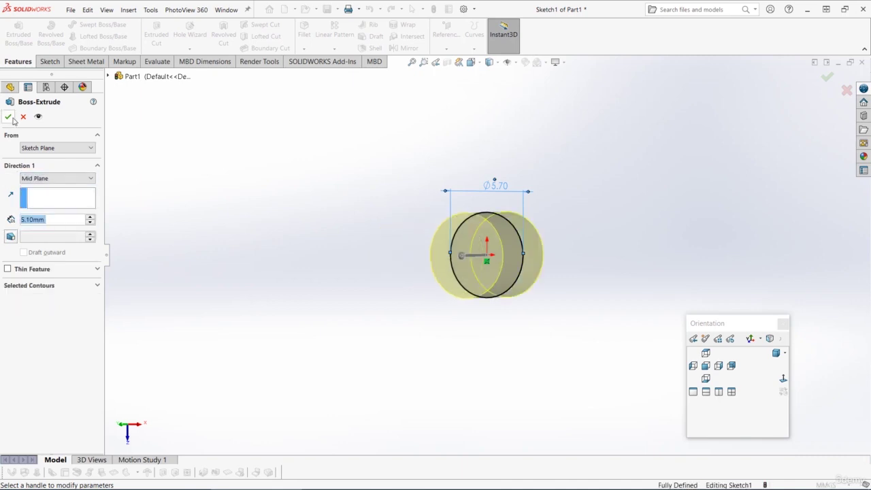
{"action": "left_click", "coordinate": [9, 118]}
Step: Rename the cylinder's extrusion feature to "Middle Body"
{"action": "left_click", "coordinate": [43, 222]}
{"action": "left_click", "coordinate": [44, 222]}
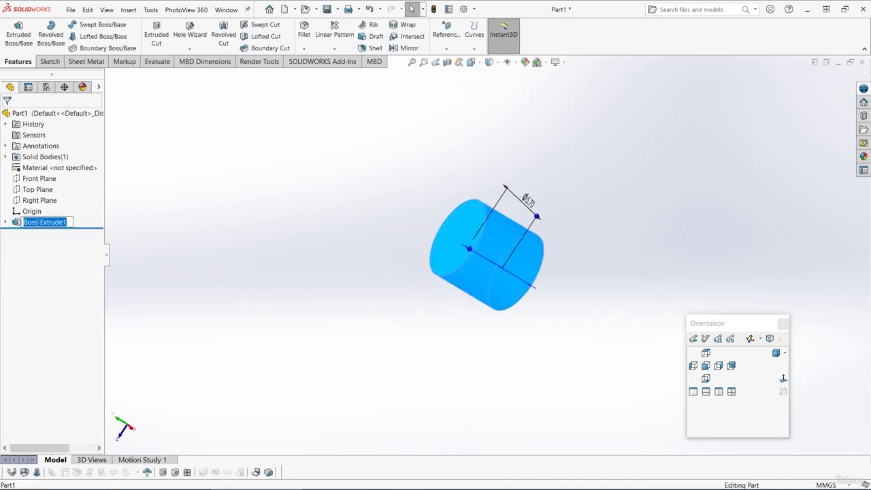
{"action": "left_click", "coordinate": [169, 191]}
Step: Start a sketch on the cylinder's end face and draw a concentric circle about 7.3 mm in diameter, larger than the face
{"action": "middle_click_drag", "start_coordinate": [412, 222], "coordinate": [324, 241]}
{"action": "middle_click_drag", "start_coordinate": [419, 247], "coordinate": [449, 259]}
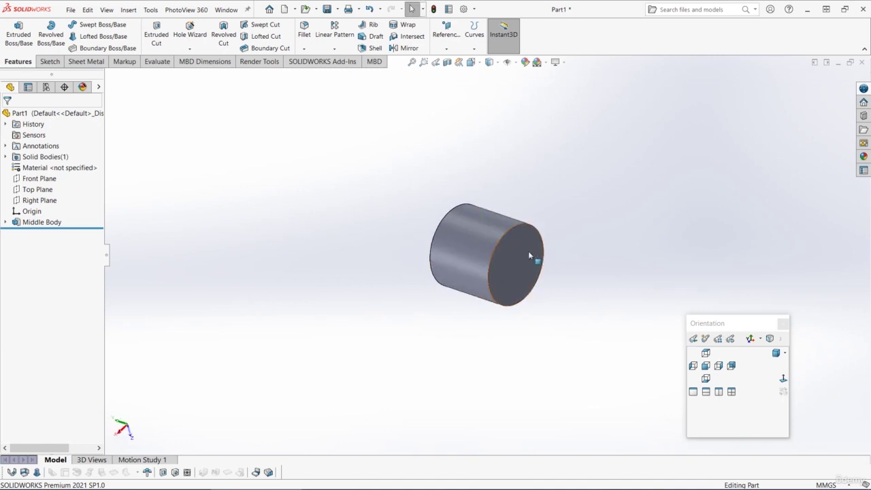
{"action": "left_click", "coordinate": [530, 255]}
{"action": "left_click", "coordinate": [567, 227]}
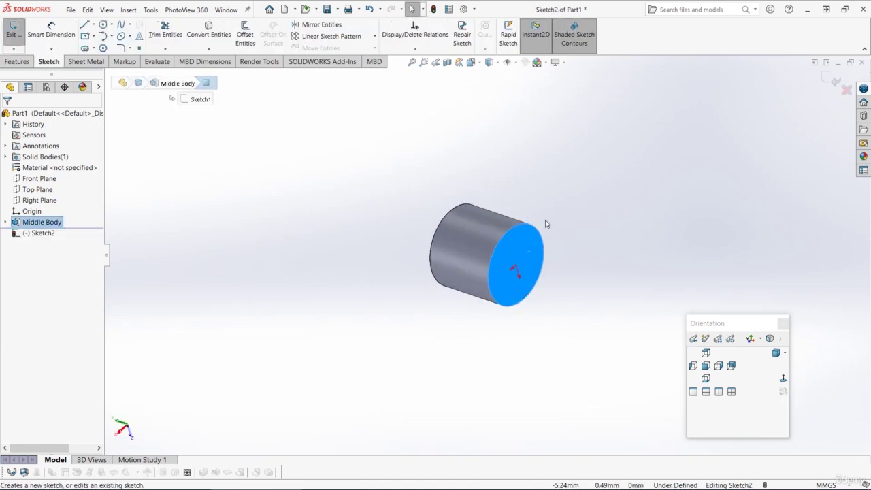
{"action": "left_click", "coordinate": [102, 25]}
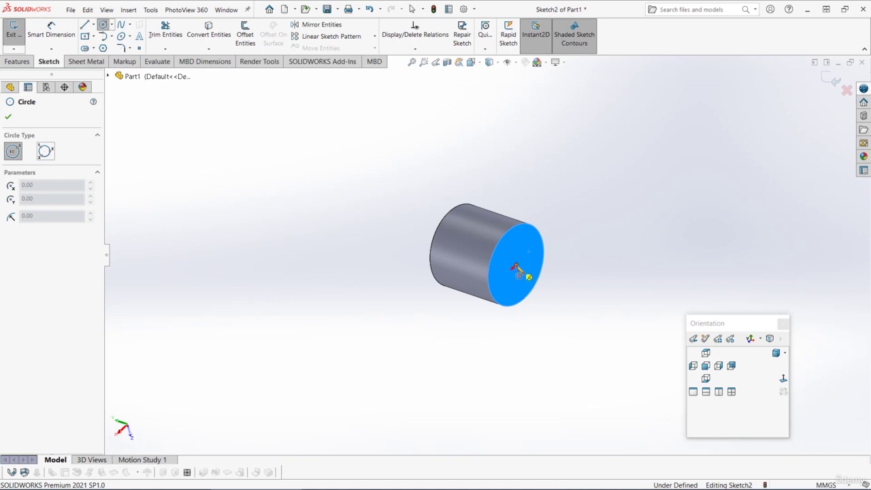
{"action": "left_click", "coordinate": [517, 269]}
{"action": "left_click", "coordinate": [549, 217]}
Step: Dimension the end-face circle's diameter as 7.40 mm
{"action": "right_click_drag", "start_coordinate": [593, 268], "coordinate": [596, 196]}
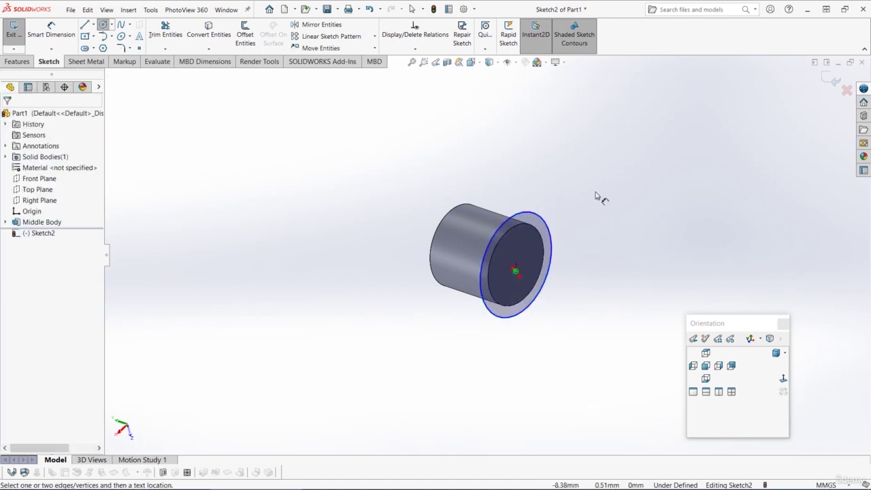
{"action": "left_click", "coordinate": [526, 214]}
{"action": "left_click", "coordinate": [527, 197]}
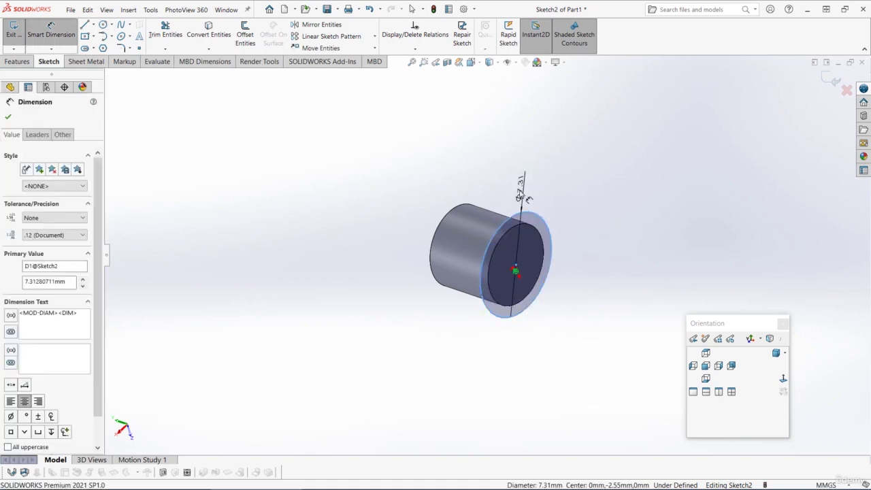
{"action": "key", "text": "Return"}
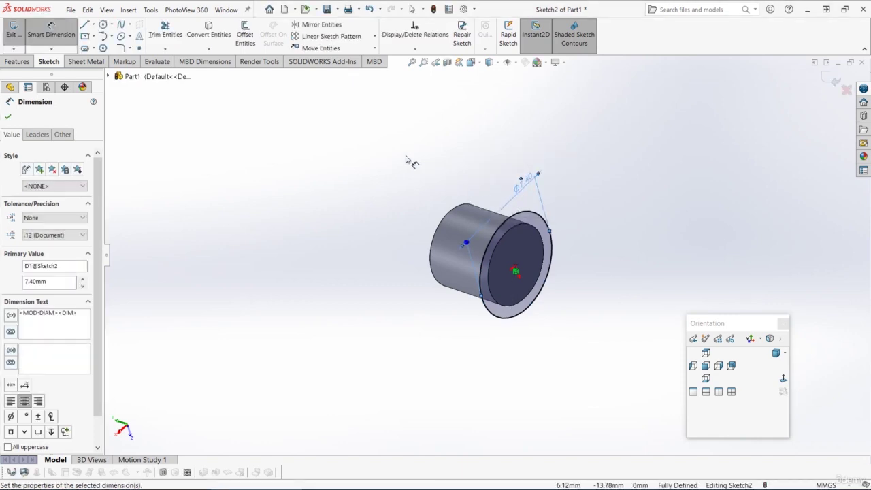
Step: Extrude the 7.40 mm circle 1.4 mm outward from the end face, merged with the body
{"action": "left_click", "coordinate": [17, 61]}
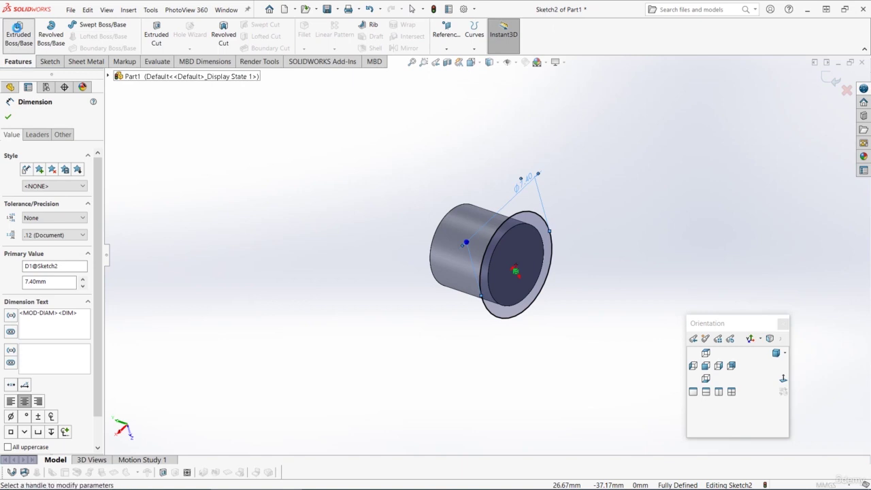
{"action": "left_click", "coordinate": [18, 32]}
{"action": "type", "text": "1.4"}
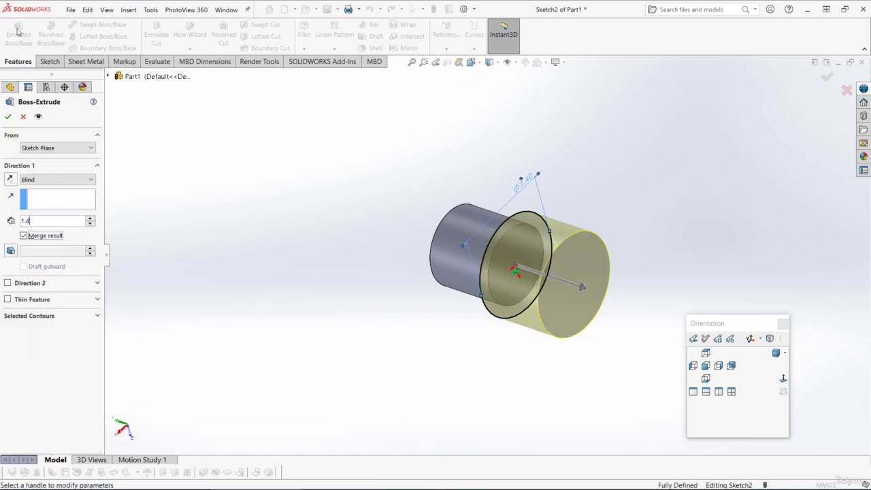
{"action": "key", "text": "Return"}
{"action": "middle_click_drag", "start_coordinate": [350, 137], "coordinate": [545, 209]}
{"action": "scroll", "coordinate": [545, 204], "scroll_direction": "down", "scroll_amount": 1}
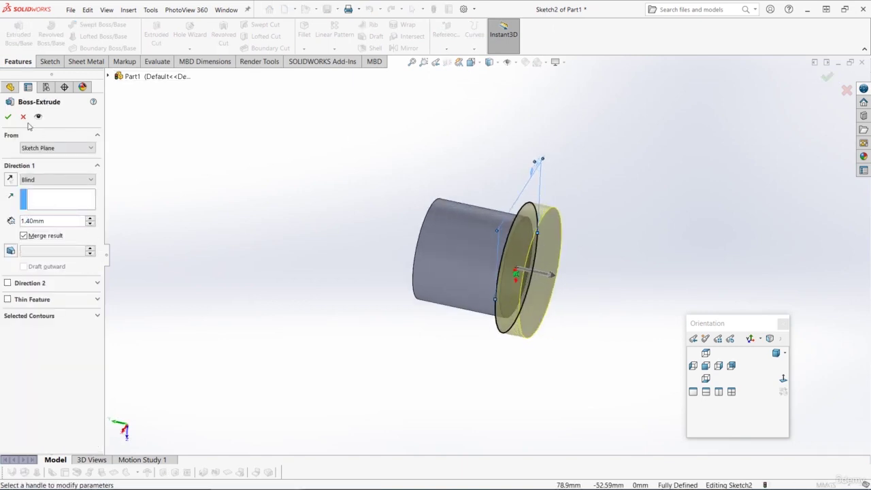
{"action": "left_click", "coordinate": [8, 117]}
Step: Rename the flange extrusion feature to "Outer Rim"
{"action": "left_click", "coordinate": [47, 233]}
{"action": "key", "text": "F2"}
{"action": "type", "text": "Ou"}
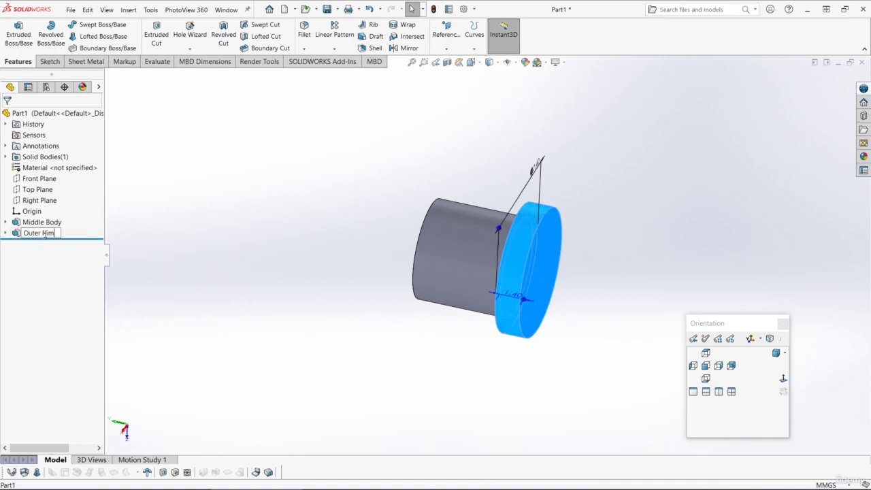
{"action": "type", "text": "ter Rim"}
{"action": "key", "text": "Return"}
Step: Mirror the Outer Rim feature about the Top Plane to the other end of the cylinder
{"action": "middle_click_drag", "start_coordinate": [457, 167], "coordinate": [370, 188]}
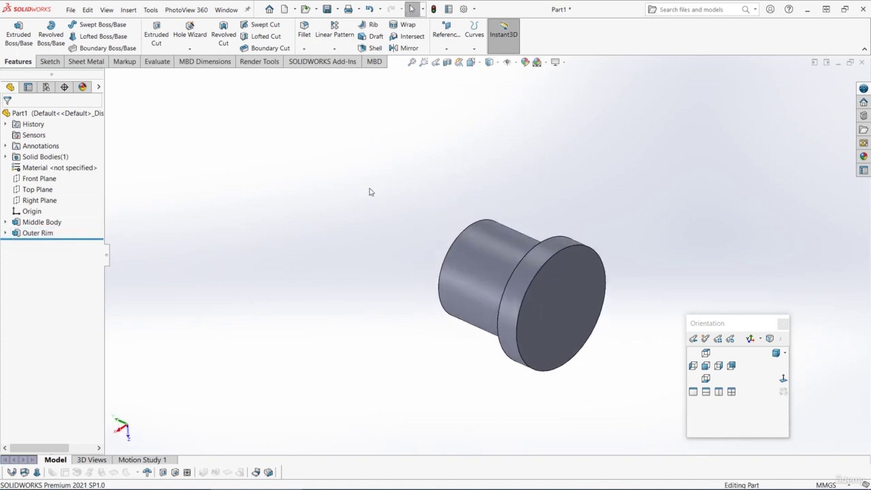
{"action": "scroll", "coordinate": [566, 285], "scroll_direction": "up", "scroll_amount": 1}
{"action": "middle_click_drag", "start_coordinate": [566, 284], "coordinate": [490, 247]}
{"action": "scroll", "coordinate": [546, 273], "scroll_direction": "down", "scroll_amount": 2}
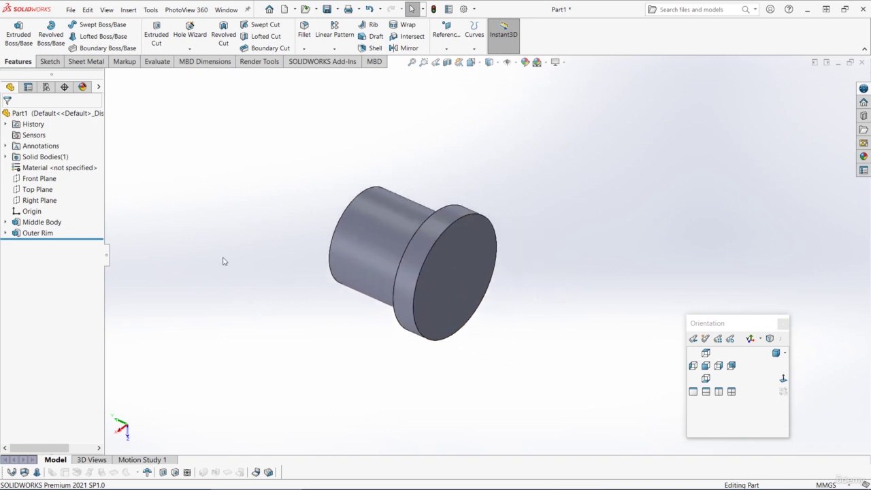
{"action": "left_click", "coordinate": [37, 189]}
{"action": "left_click", "coordinate": [36, 233], "text": "ctrl"}
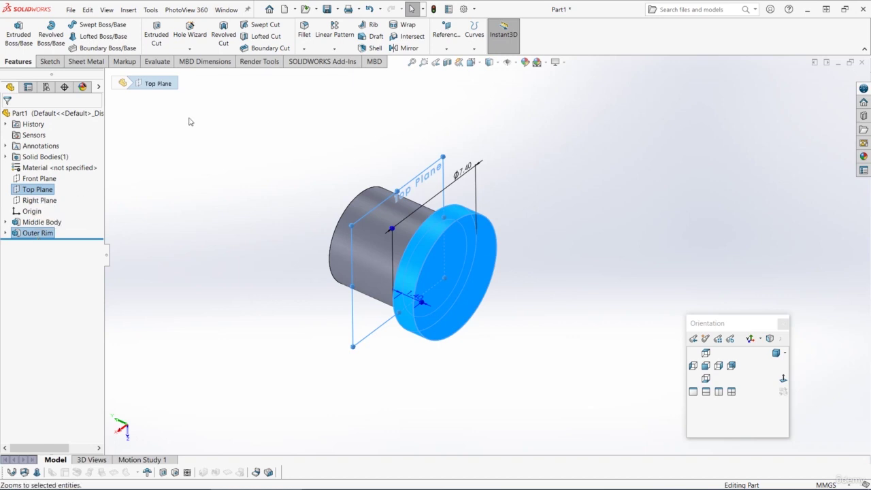
{"action": "left_click", "coordinate": [407, 49]}
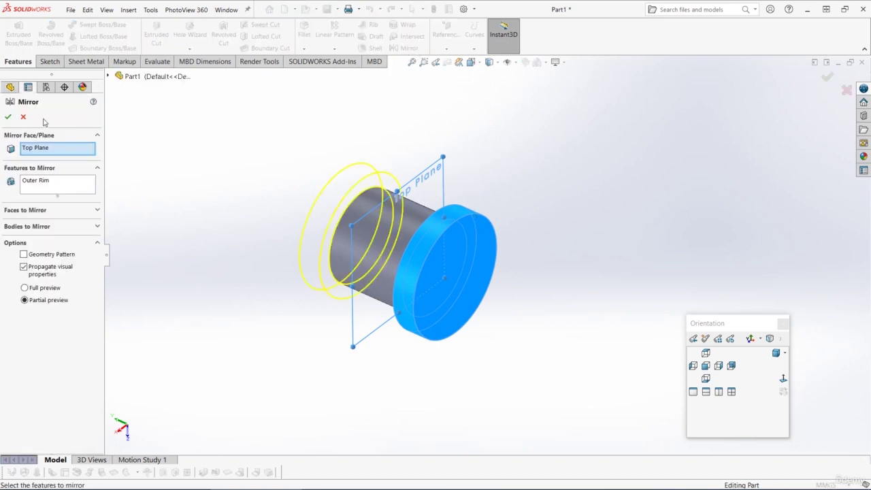
{"action": "left_click", "coordinate": [9, 117]}
Step: Start a sketch on the Top Plane, viewed normal to it, and draw a circle about 5.5 mm in diameter centred on the origin
{"action": "middle_click_drag", "start_coordinate": [249, 202], "coordinate": [423, 215]}
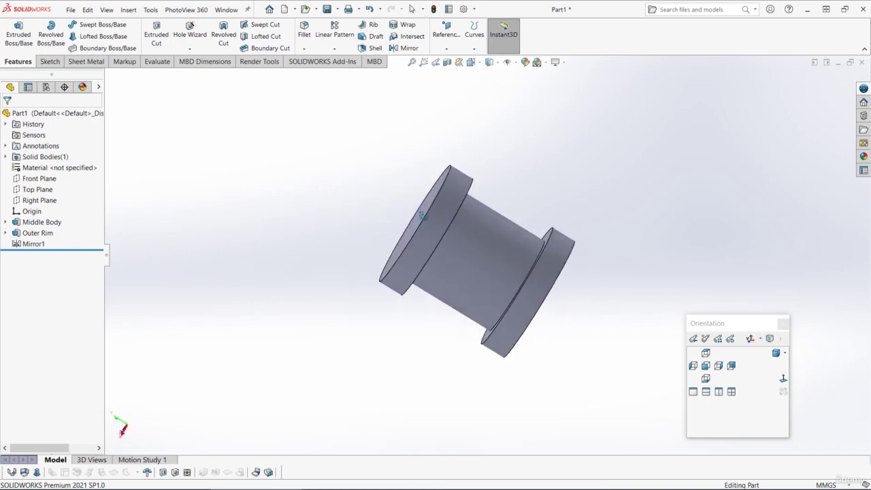
{"action": "left_click", "coordinate": [37, 190]}
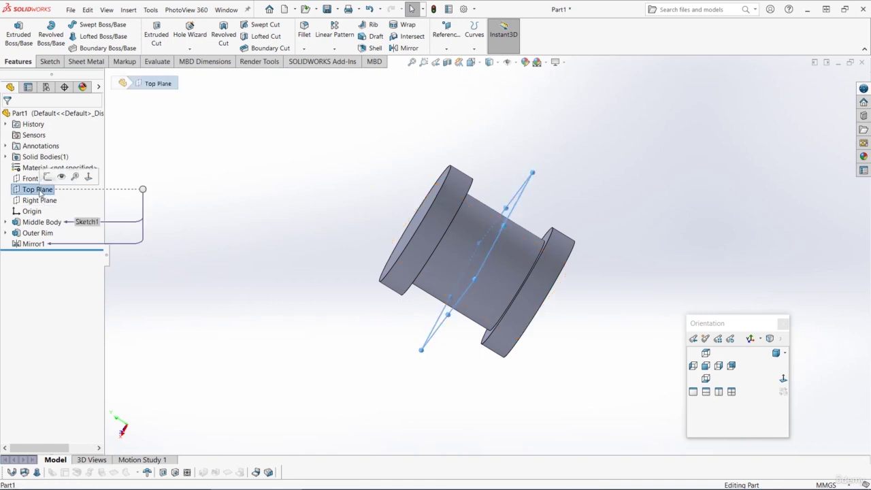
{"action": "left_click", "coordinate": [48, 178]}
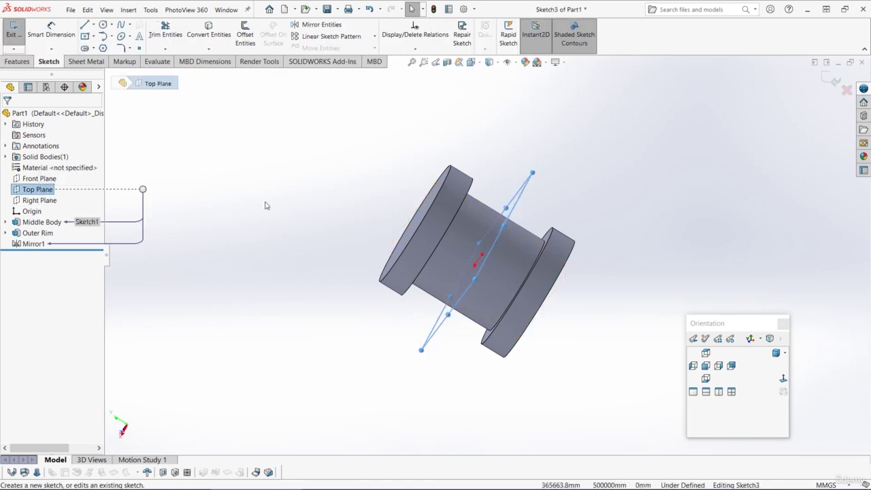
{"action": "left_click", "coordinate": [783, 379]}
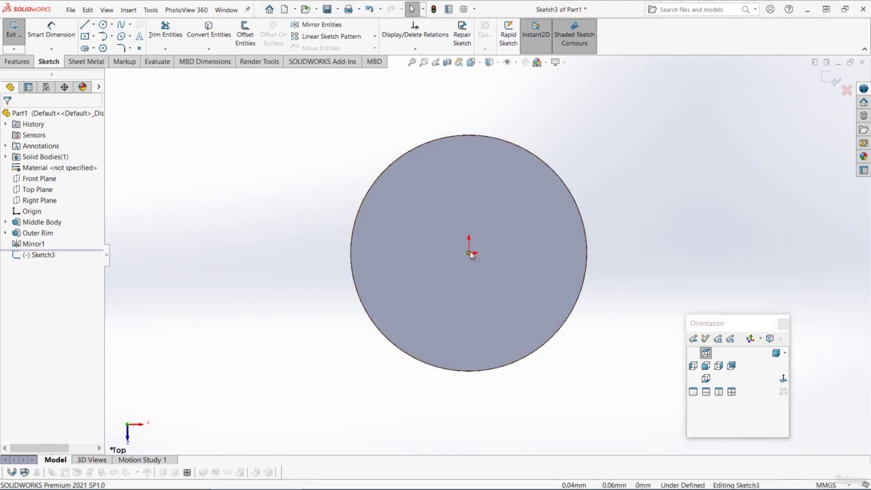
{"action": "left_click", "coordinate": [107, 25]}
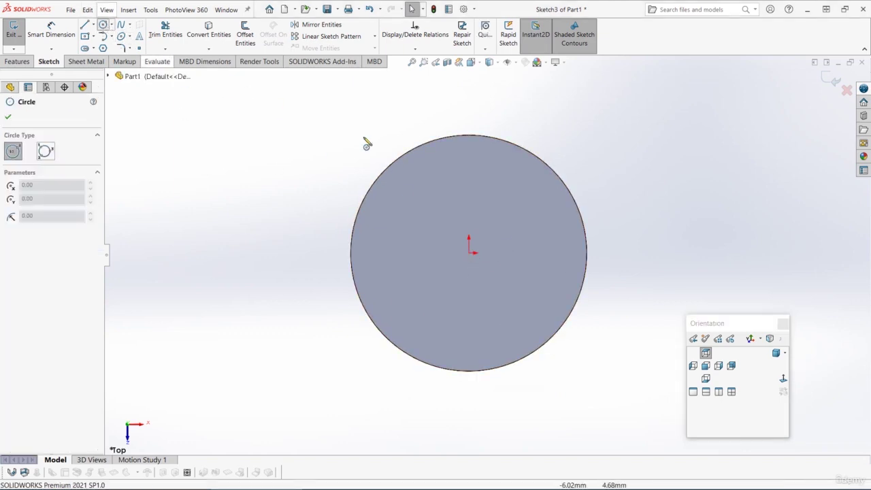
{"action": "left_click", "coordinate": [471, 256]}
{"action": "left_click", "coordinate": [473, 166]}
Step: Dimension the new circle's diameter as 4.80 mm
{"action": "right_click_drag", "start_coordinate": [475, 218], "coordinate": [475, 175]}
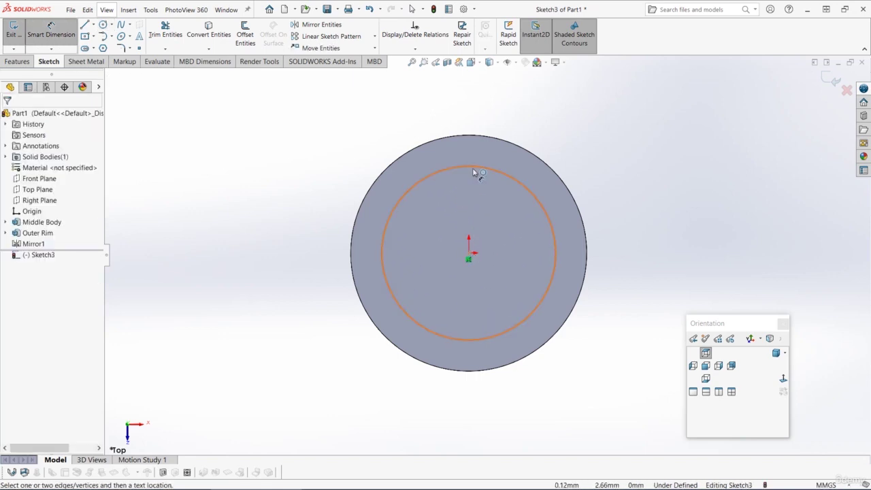
{"action": "left_click", "coordinate": [475, 167]}
{"action": "left_click", "coordinate": [467, 109]}
{"action": "type", "text": "4.8"}
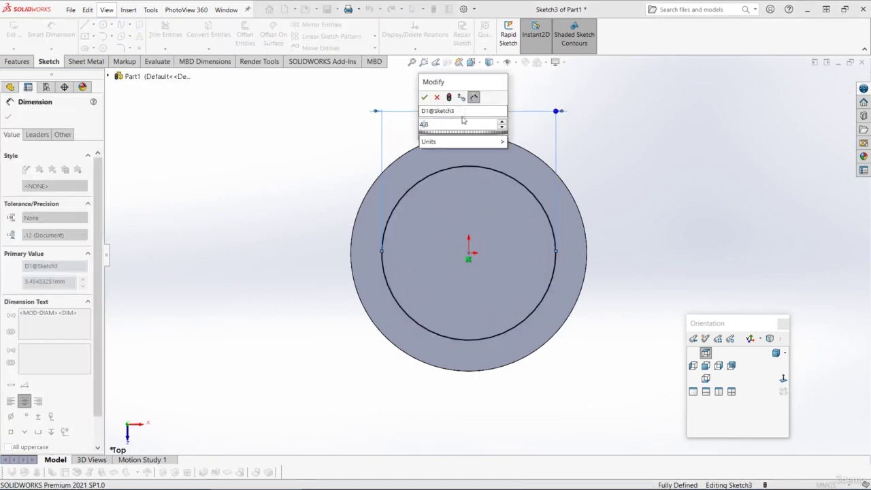
{"action": "key", "text": "Return"}
{"action": "key", "text": "Escape"}
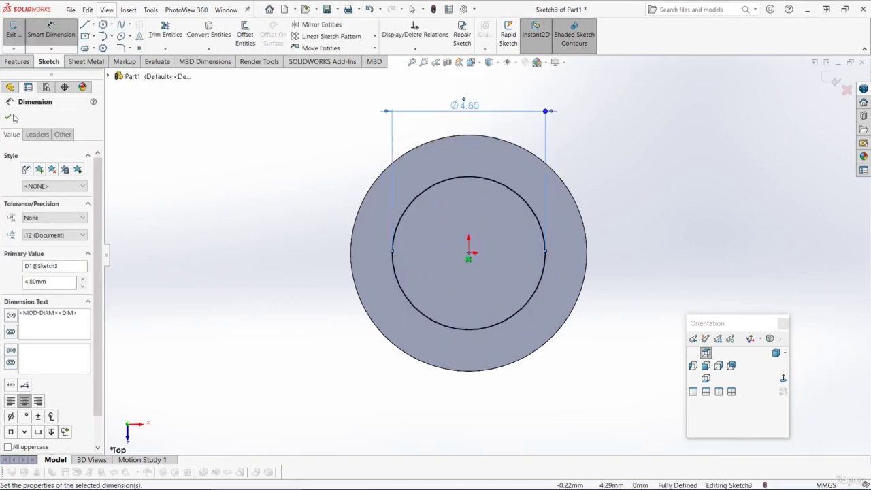
Step: Draw two crossing centre rectangles at the origin: a horizontal one about 7.2 by 1.8 mm cornered on the rim edge, and a vertical one
{"action": "left_click", "coordinate": [84, 37]}
{"action": "left_click", "coordinate": [469, 254]}
{"action": "left_click", "coordinate": [354, 224]}
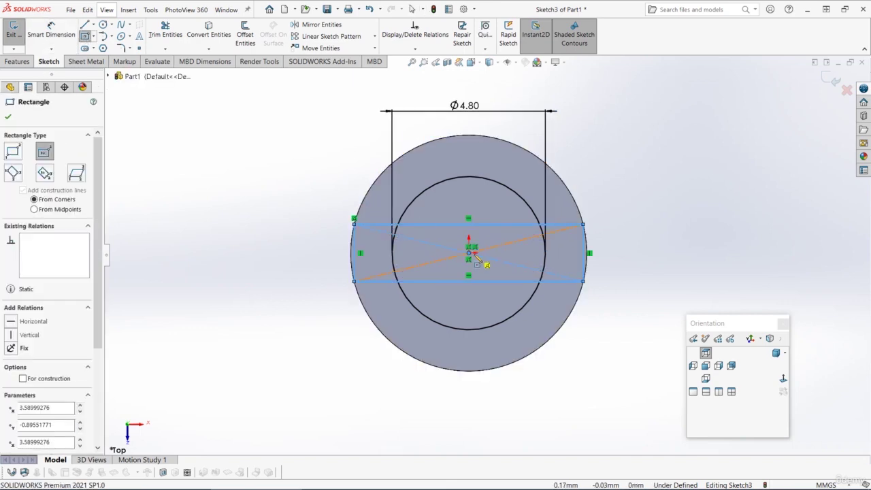
{"action": "left_click", "coordinate": [470, 253]}
{"action": "left_click", "coordinate": [429, 149]}
{"action": "key", "text": "Escape"}
Step: Make the short sides of the horizontal and vertical rectangles equal in length
{"action": "left_click", "coordinate": [584, 253]}
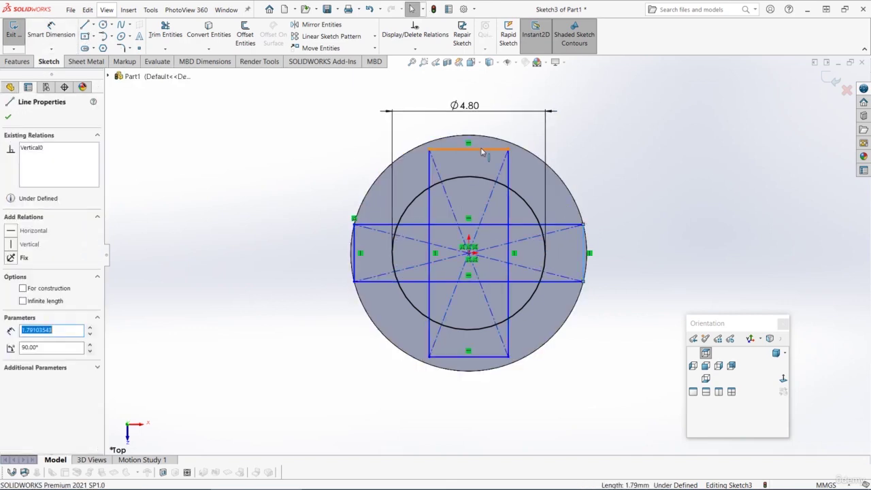
{"action": "left_click", "coordinate": [484, 150], "text": "ctrl"}
{"action": "key", "text": "q"}
Step: Dimension the vertical rectangle's short side as 1.8 mm
{"action": "key", "text": "d"}
{"action": "left_click", "coordinate": [489, 150]}
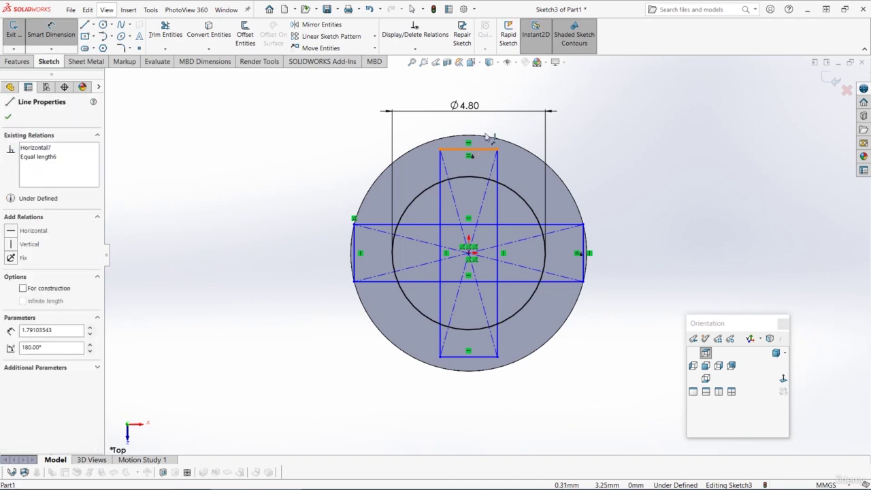
{"action": "left_click", "coordinate": [502, 130]}
{"action": "type", "text": "1.8"}
{"action": "key", "text": "Return"}
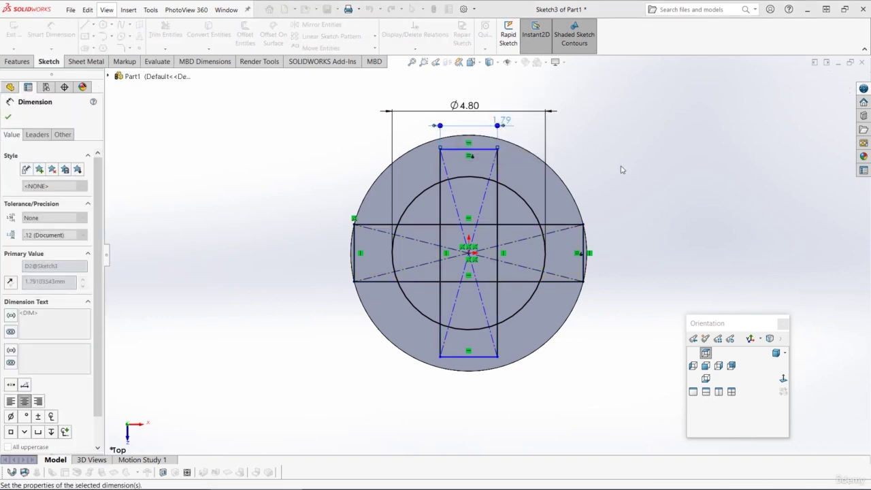
{"action": "key", "text": "Escape"}
Step: Make the vertical rectangle's upper short side tangent to the 4.80 mm circle
{"action": "left_click", "coordinate": [485, 149]}
{"action": "left_click", "coordinate": [481, 177], "text": "ctrl"}
{"action": "left_click", "coordinate": [508, 135]}
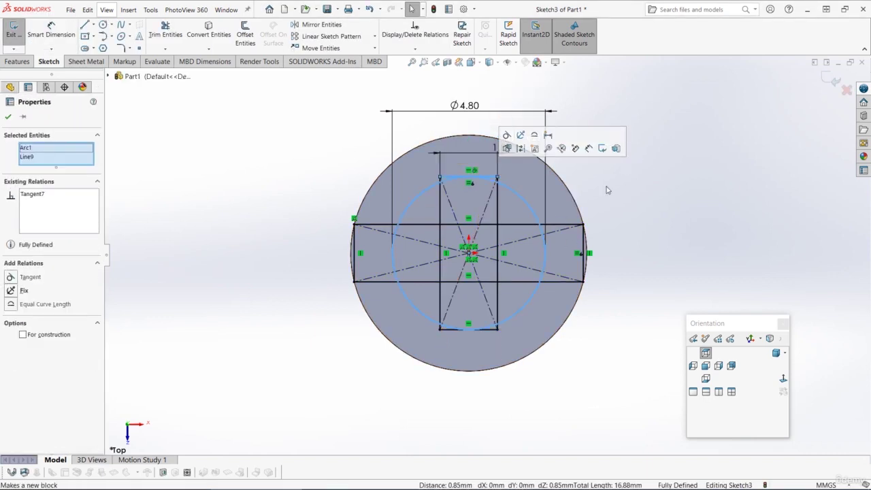
{"action": "left_click", "coordinate": [608, 189]}
{"action": "left_click", "coordinate": [583, 225]}
{"action": "key", "text": "Escape"}
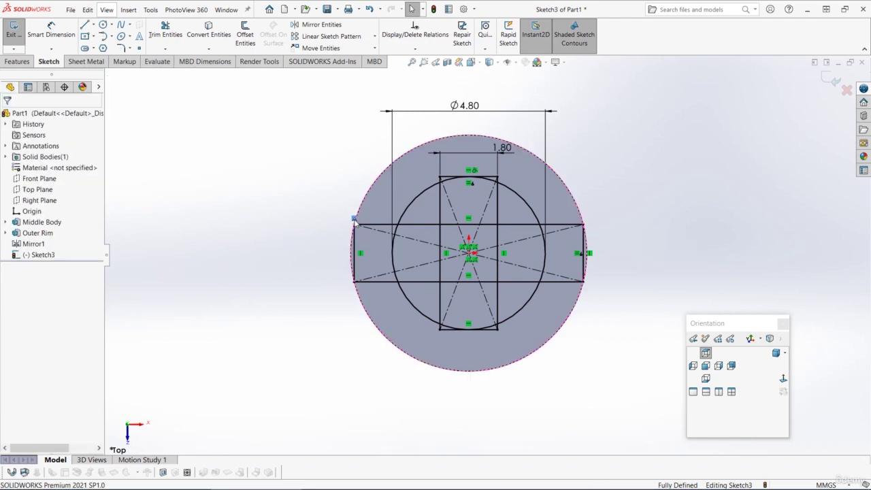
Step: Make the horizontal rectangle's short side tangent to the 4.80 mm circle
{"action": "left_click", "coordinate": [393, 259]}
{"action": "left_click", "coordinate": [355, 235], "text": "ctrl"}
{"action": "left_click", "coordinate": [386, 202]}
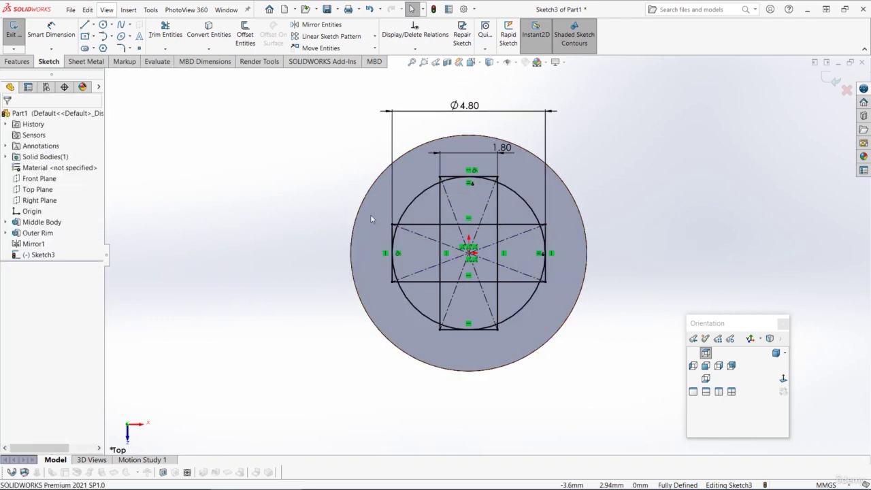
Step: Cut the five cross-shaped regions inside the 4.80 mm circle through the part using Extruded Cut with Through All - Both
{"action": "left_click", "coordinate": [17, 61]}
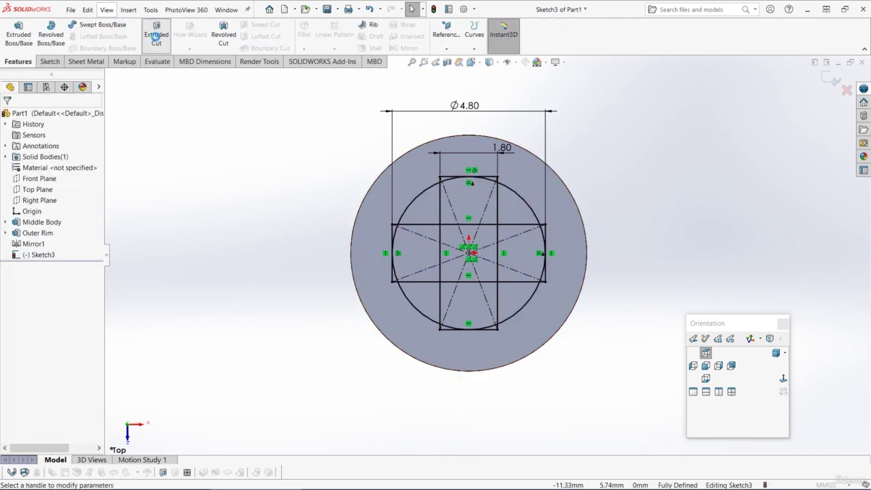
{"action": "left_click", "coordinate": [156, 35]}
{"action": "left_click", "coordinate": [57, 180]}
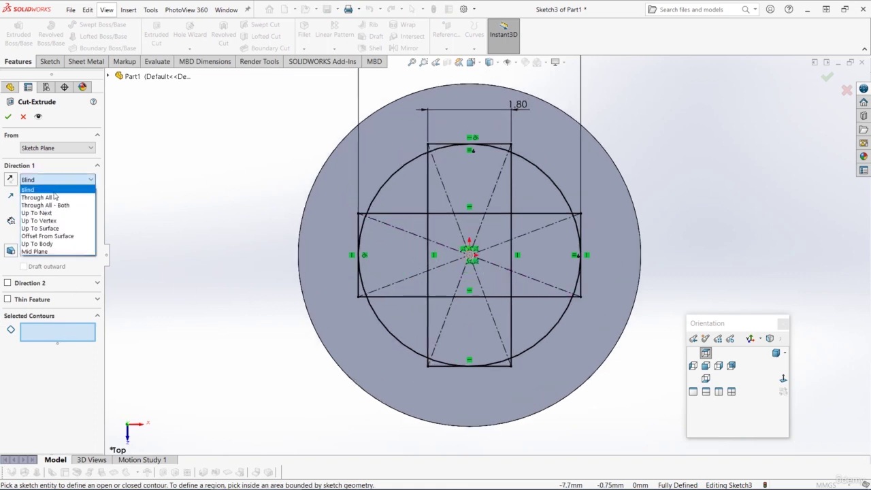
{"action": "left_click", "coordinate": [51, 197]}
{"action": "left_click", "coordinate": [56, 347]}
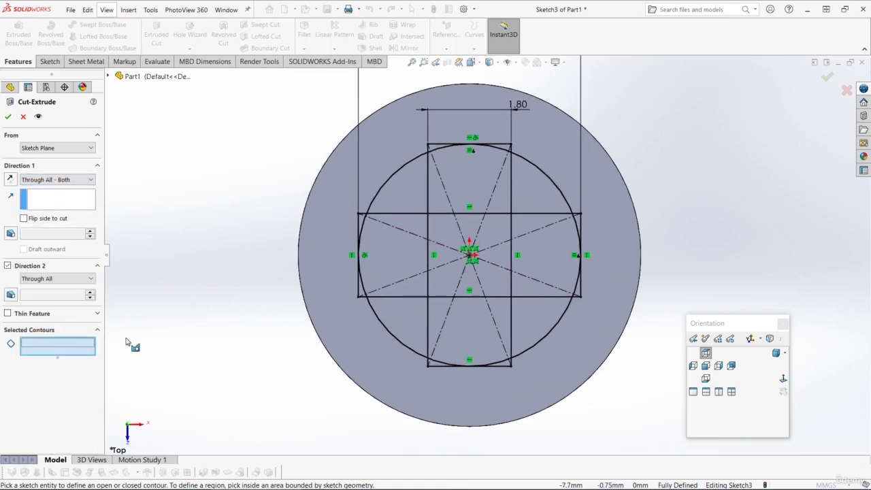
{"action": "left_click", "coordinate": [468, 181]}
{"action": "left_click", "coordinate": [402, 265]}
{"action": "left_click", "coordinate": [447, 258]}
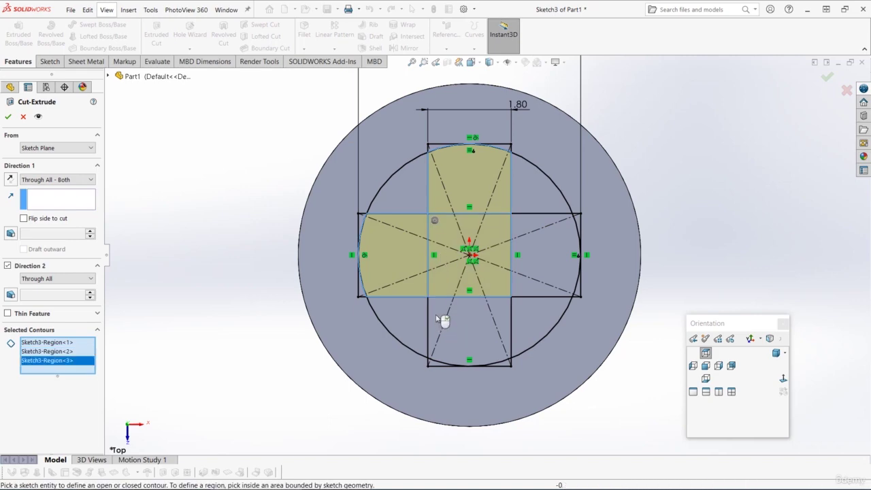
{"action": "left_click", "coordinate": [443, 321]}
{"action": "left_click", "coordinate": [555, 279]}
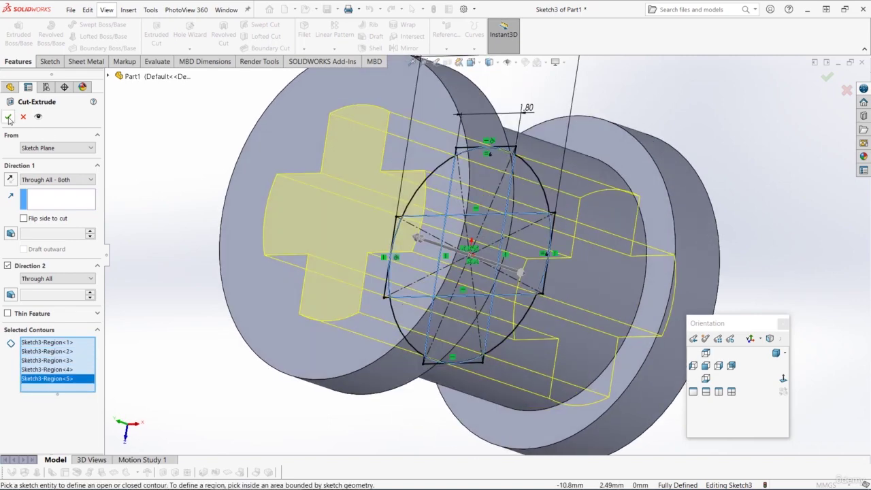
{"action": "left_click", "coordinate": [8, 117]}
Step: Rename the cross-shaped cut feature as Axle Cut
{"action": "left_click", "coordinate": [33, 255]}
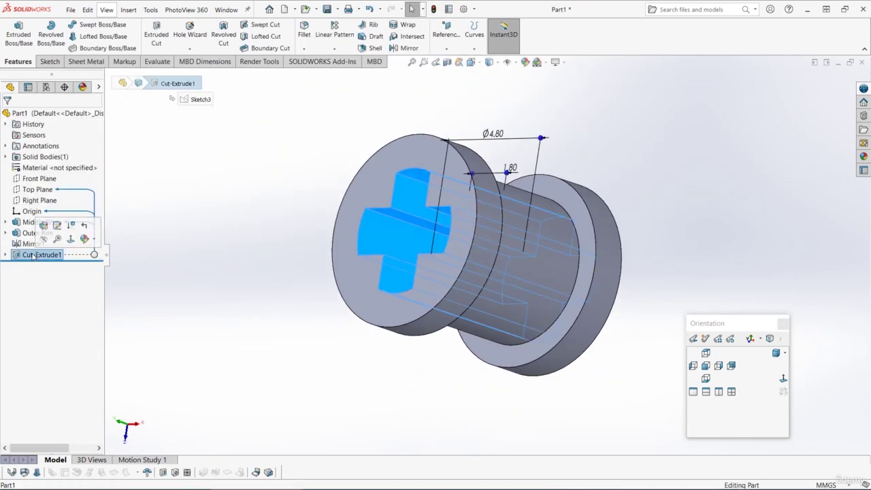
{"action": "left_click", "coordinate": [33, 255]}
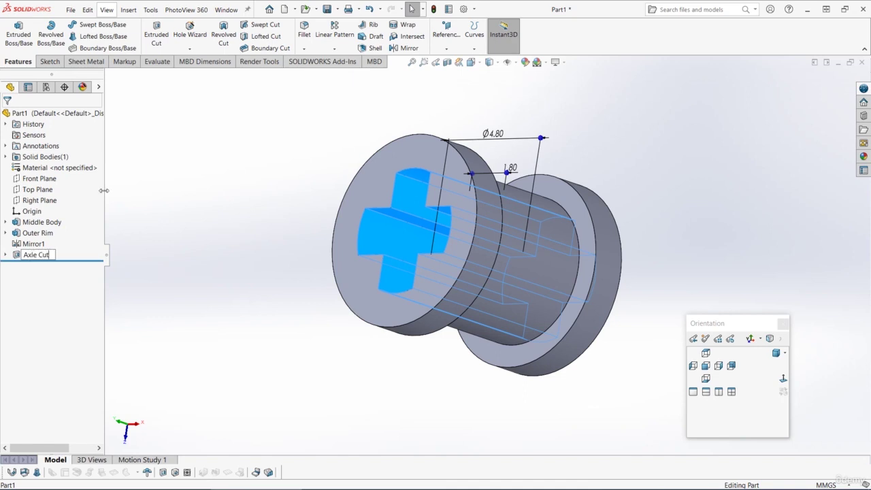
{"action": "left_click", "coordinate": [190, 173]}
Step: Start a new sketch on the Front Plane
{"action": "scroll", "coordinate": [350, 201], "scroll_direction": "up", "scroll_amount": 2}
{"action": "middle_click_drag", "start_coordinate": [355, 201], "coordinate": [332, 221]}
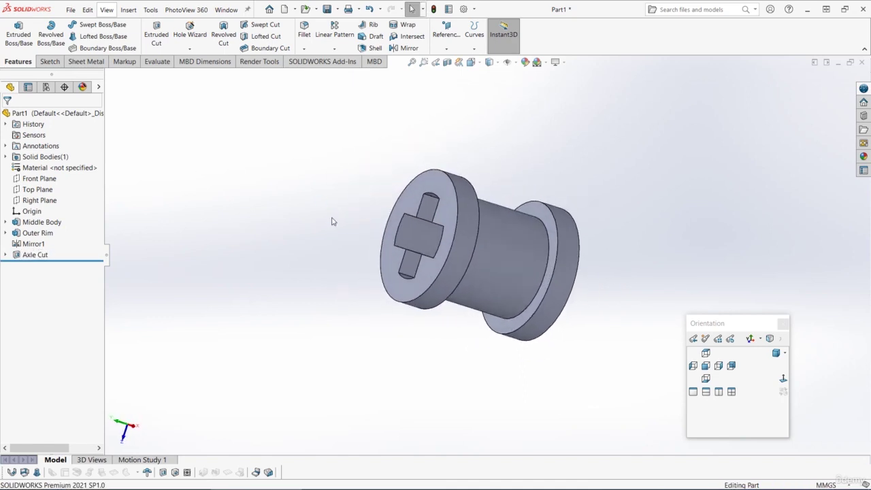
{"action": "middle_click_drag", "start_coordinate": [364, 285], "coordinate": [428, 192]}
{"action": "left_click", "coordinate": [33, 190]}
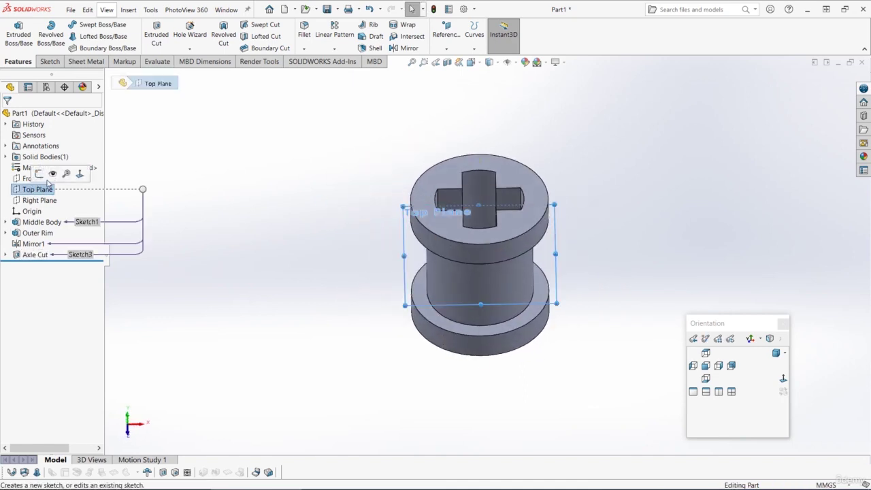
{"action": "left_click", "coordinate": [275, 225]}
{"action": "middle_click_drag", "start_coordinate": [279, 224], "coordinate": [386, 205]}
{"action": "left_click", "coordinate": [35, 191]}
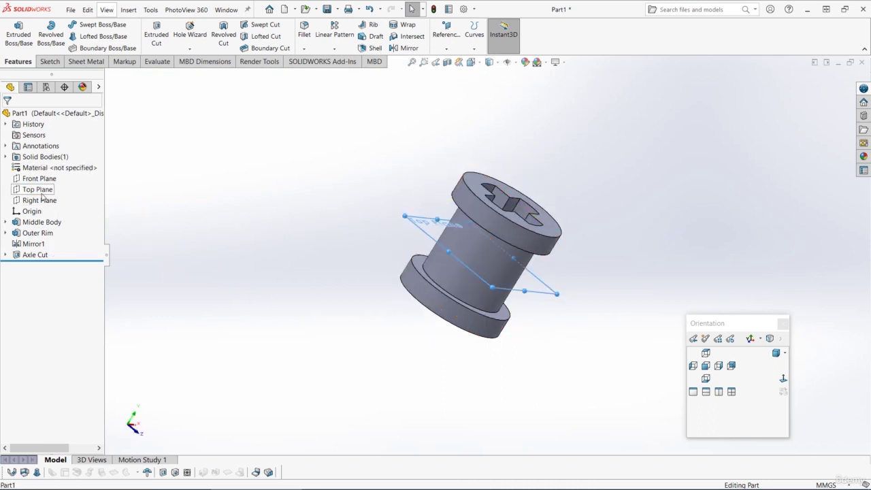
{"action": "left_click", "coordinate": [35, 203]}
{"action": "left_click", "coordinate": [39, 178]}
{"action": "left_click", "coordinate": [38, 168]}
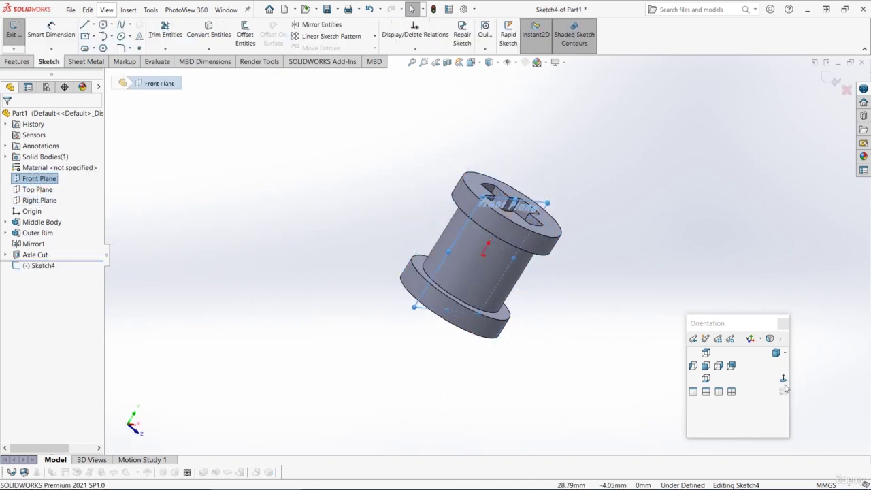
Step: Draw a vertical centerpoint straight slot at the origin, about 3.6 mm between arc centres and 1.4 mm wide
{"action": "left_click", "coordinate": [85, 49]}
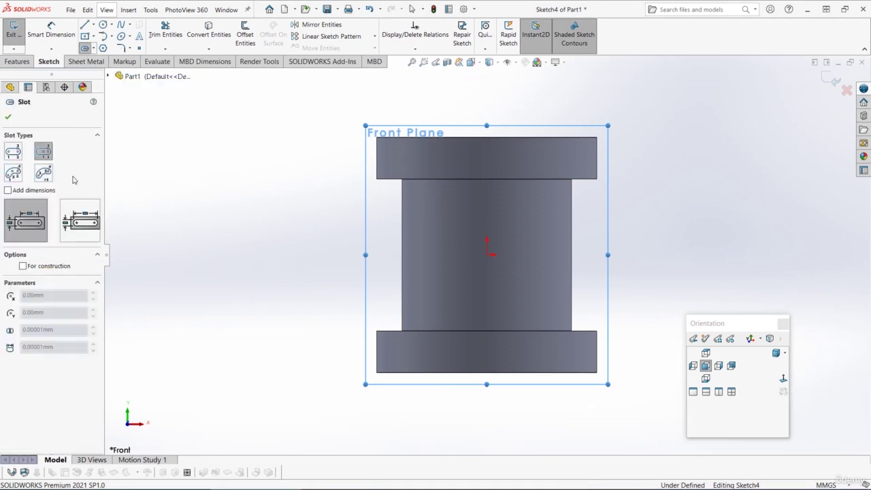
{"action": "left_click", "coordinate": [487, 254]}
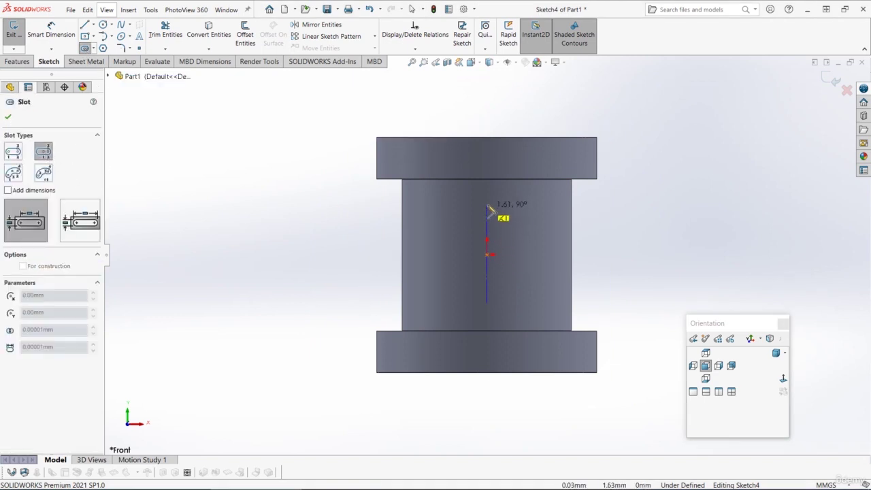
{"action": "left_click", "coordinate": [487, 202]}
{"action": "left_click", "coordinate": [469, 209]}
Step: Dimension the slot's width between its straight sides as 1 mm
{"action": "left_click", "coordinate": [52, 36]}
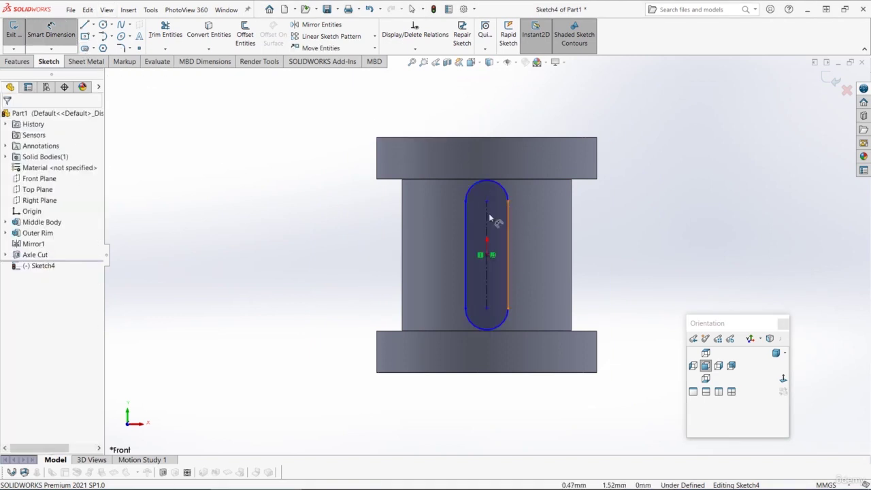
{"action": "left_click", "coordinate": [465, 224]}
{"action": "left_click", "coordinate": [508, 211]}
{"action": "left_click", "coordinate": [500, 109]}
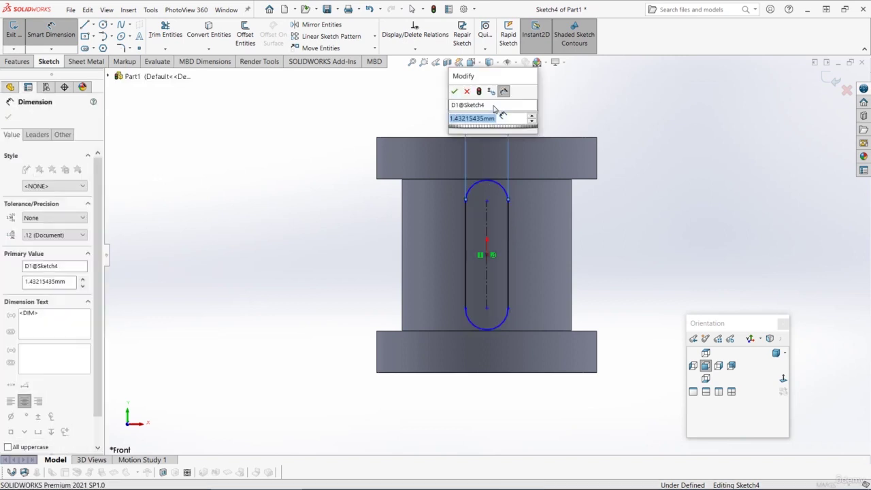
{"action": "type", "text": "1"}
{"action": "key", "text": "Return"}
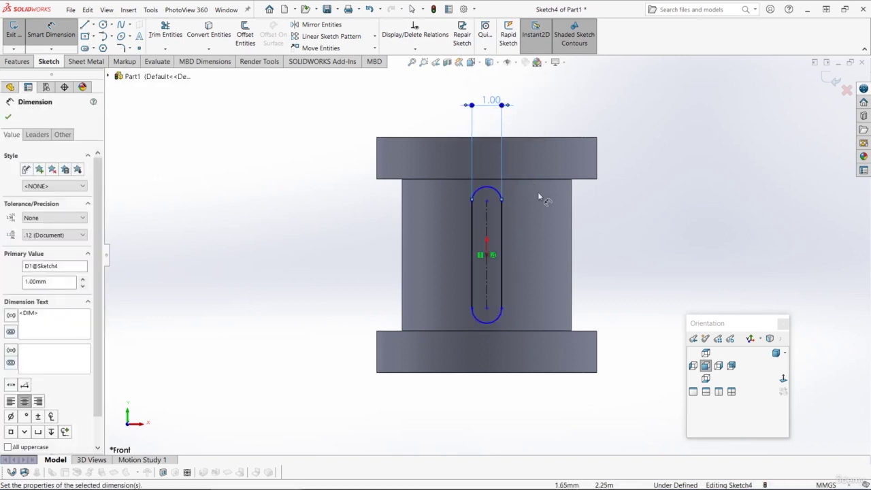
Step: Dimension the slot's overall height between its end arcs as 4.8 mm
{"action": "left_click", "coordinate": [492, 193]}
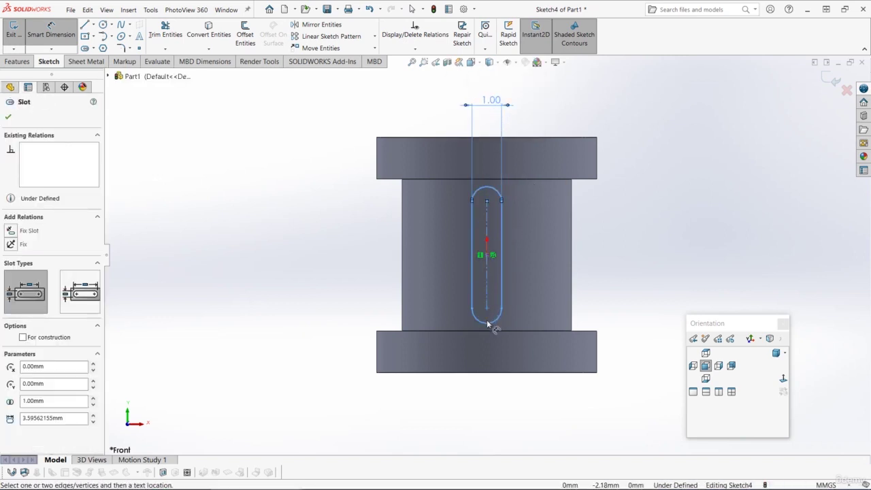
{"action": "left_click", "coordinate": [488, 325]}
{"action": "left_click", "coordinate": [652, 257]}
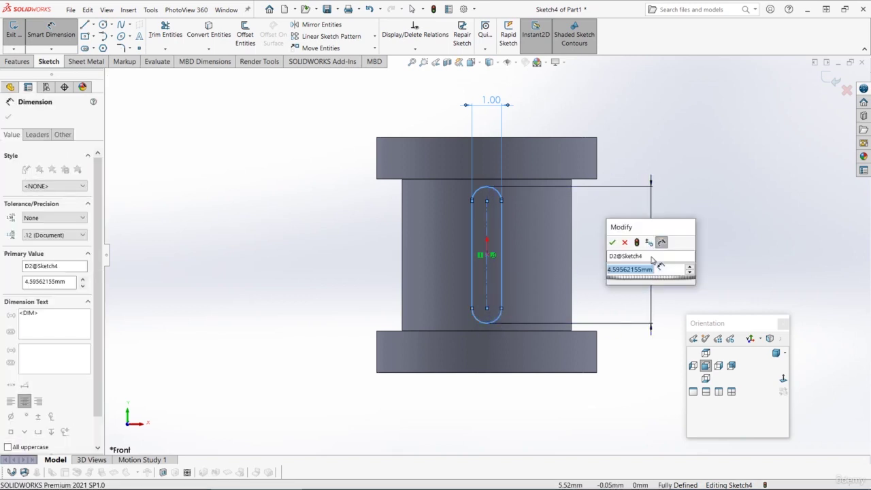
{"action": "type", "text": "4.8"}
{"action": "key", "text": "Return"}
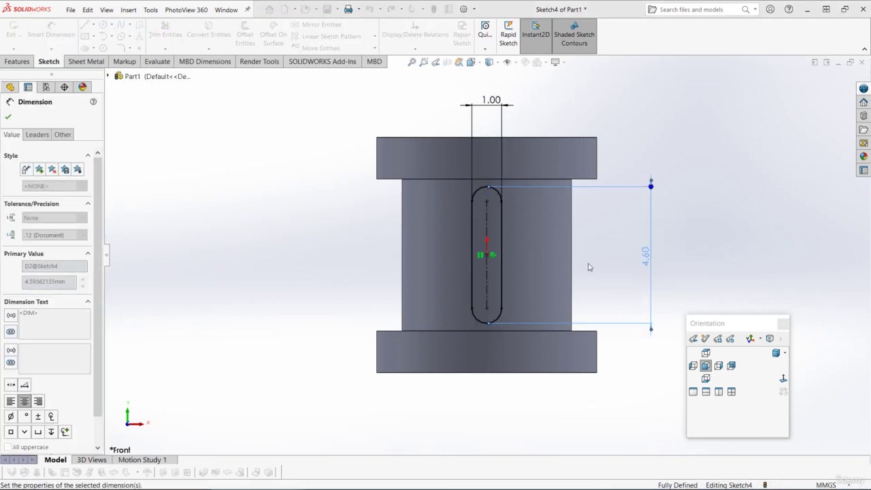
Step: Cut the slot profile through the middle cylinder using Extruded Cut with Through All - Both
{"action": "key", "text": "ctrl+7"}
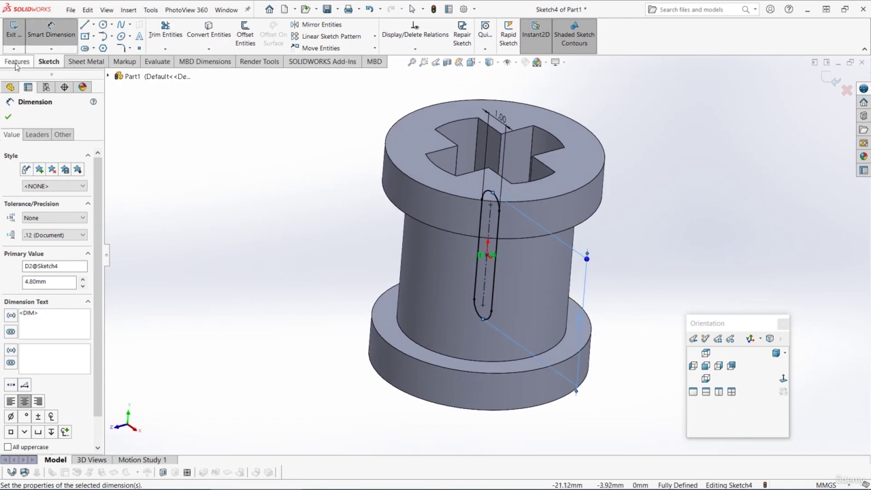
{"action": "left_click", "coordinate": [18, 62]}
{"action": "left_click", "coordinate": [156, 34]}
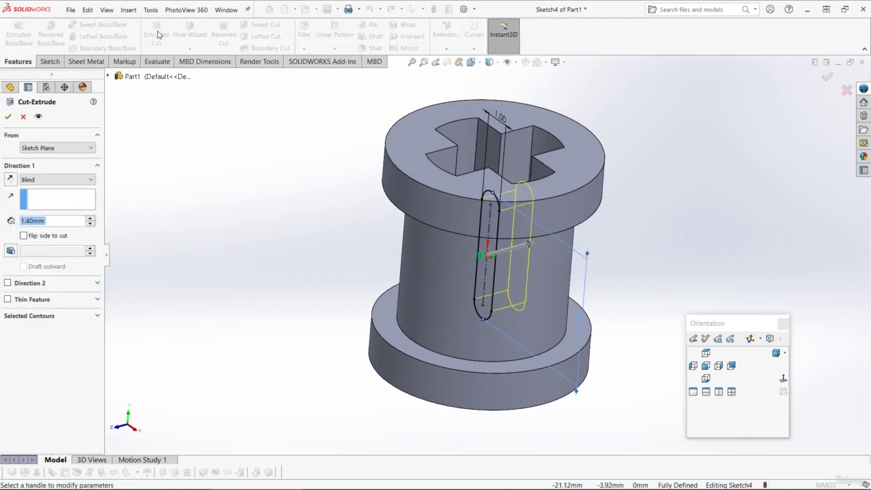
{"action": "left_click", "coordinate": [45, 180]}
{"action": "left_click", "coordinate": [38, 197]}
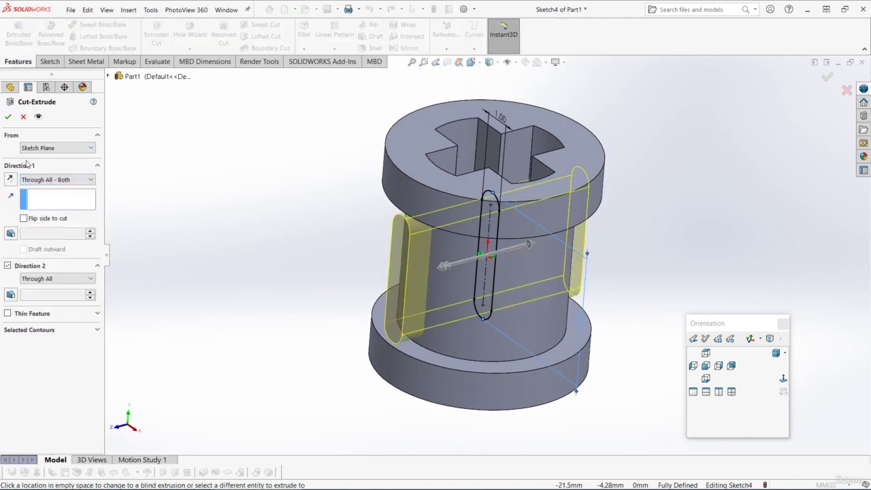
{"action": "left_click", "coordinate": [8, 118]}
Step: Rename the slot-shaped cut feature as Slot Cut
{"action": "middle_click_drag", "start_coordinate": [354, 218], "coordinate": [475, 204]}
{"action": "left_click", "coordinate": [32, 267]}
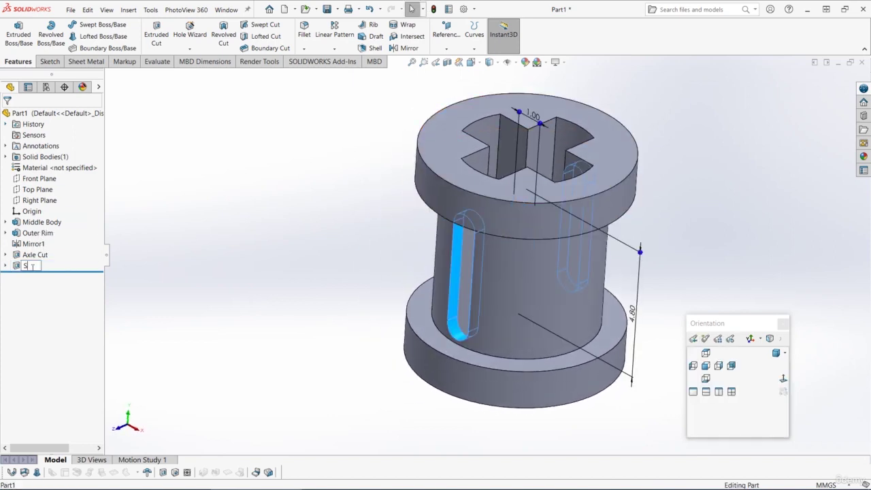
{"action": "left_click", "coordinate": [198, 233]}
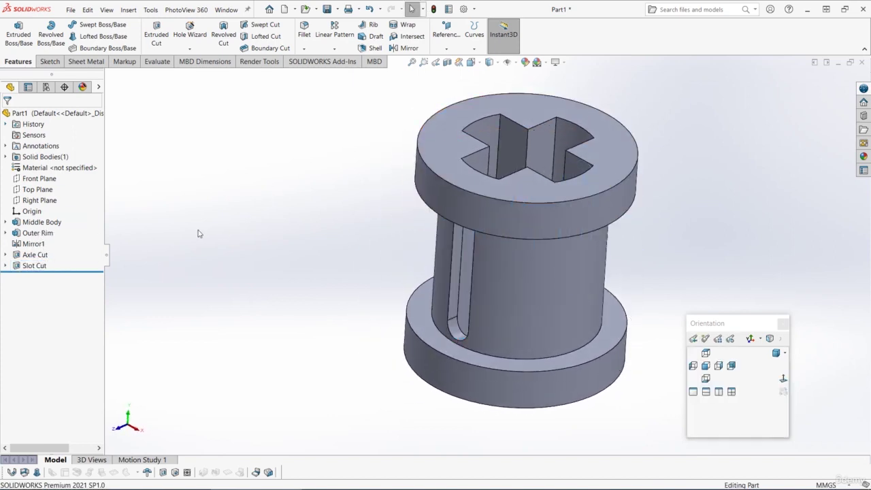
Step: Start a new sketch on the upper rim's outer flat face and view it straight on
{"action": "scroll", "coordinate": [252, 221], "scroll_direction": "up", "scroll_amount": 2}
{"action": "middle_click_drag", "start_coordinate": [270, 203], "coordinate": [369, 218]}
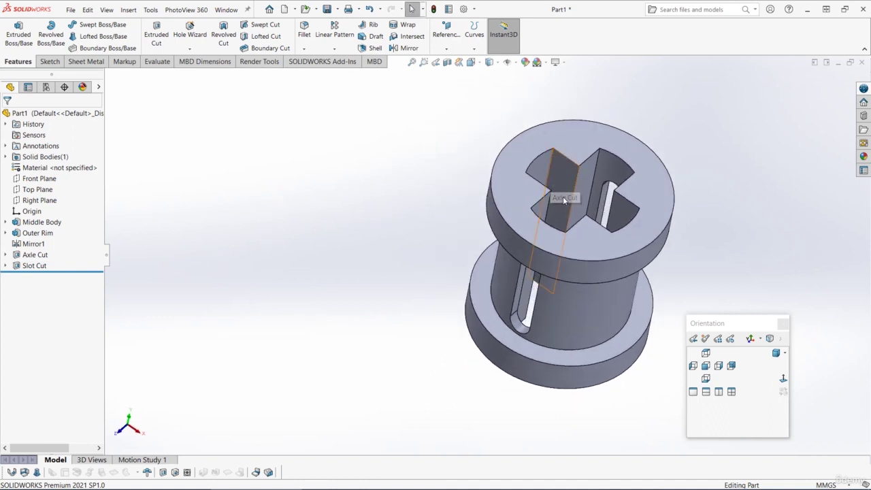
{"action": "middle_click_drag", "start_coordinate": [547, 207], "coordinate": [551, 194]}
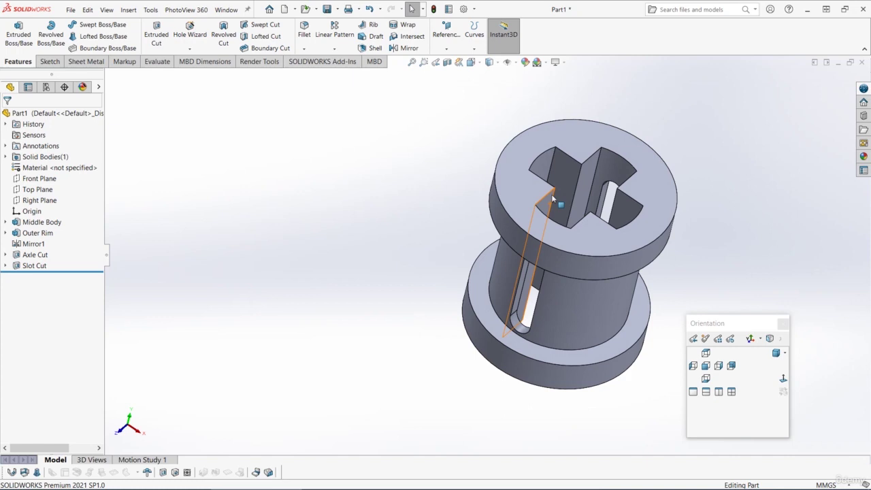
{"action": "left_click", "coordinate": [580, 138]}
{"action": "left_click", "coordinate": [606, 94]}
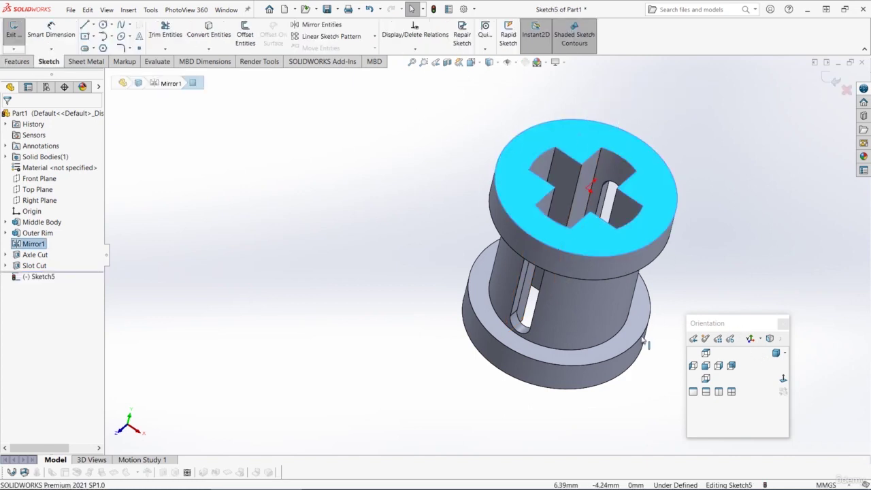
{"action": "left_click", "coordinate": [784, 379]}
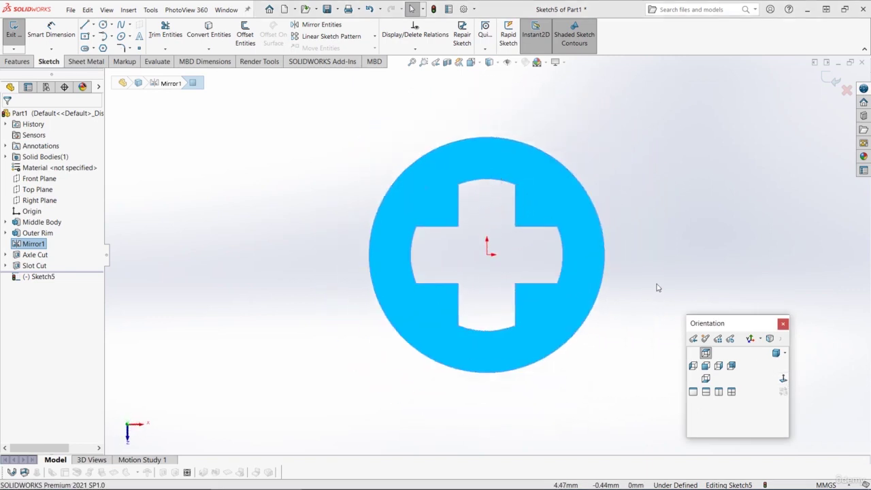
Step: Draw a circle about 5.44 mm in diameter centred on the origin around the cross-shaped opening
{"action": "scroll", "coordinate": [659, 282], "scroll_direction": "down", "scroll_amount": 2}
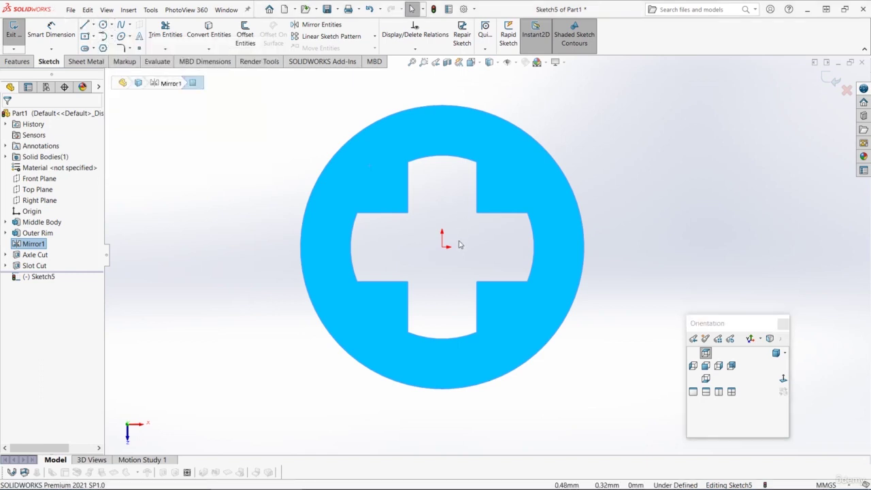
{"action": "left_click", "coordinate": [103, 24]}
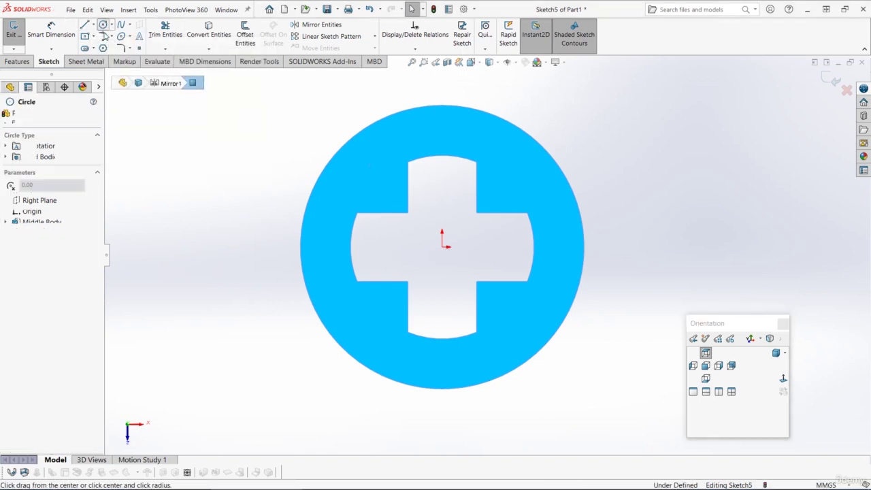
{"action": "left_click", "coordinate": [443, 247]}
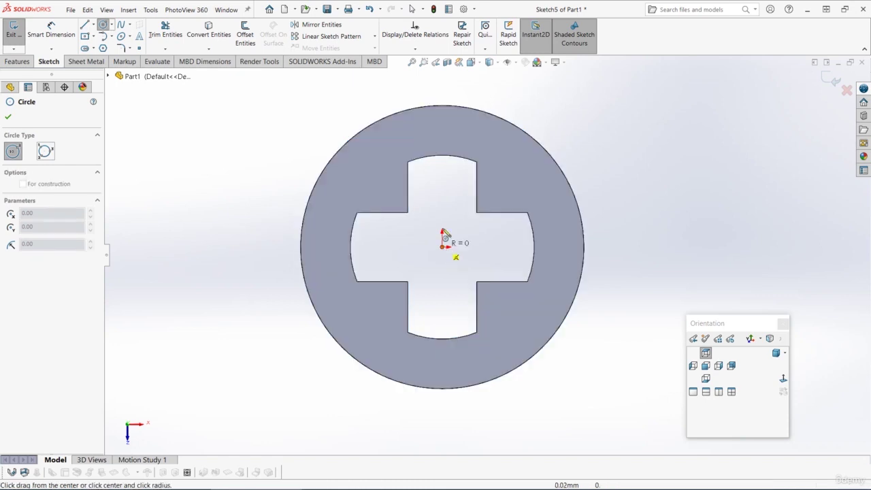
{"action": "left_click", "coordinate": [447, 143]}
Step: Dimension the new circle's diameter as 6.4 mm
{"action": "right_click_drag", "start_coordinate": [462, 203], "coordinate": [459, 149]}
{"action": "left_click", "coordinate": [460, 148]}
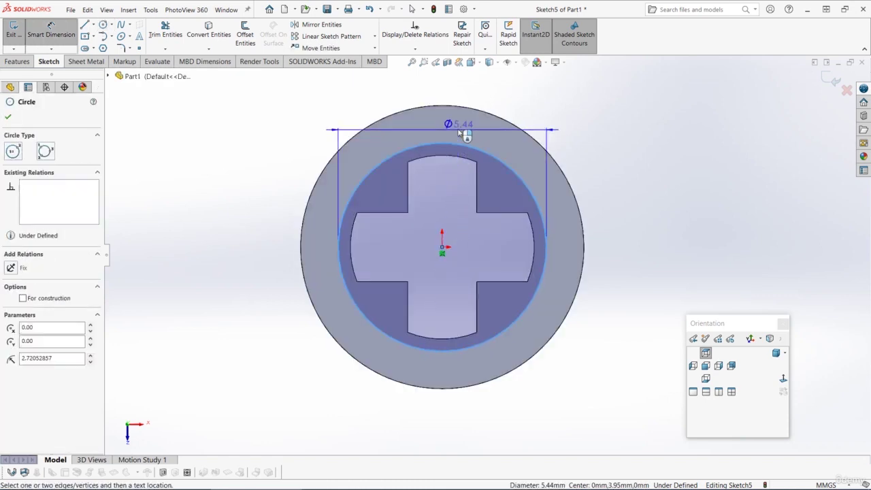
{"action": "left_click", "coordinate": [458, 129]}
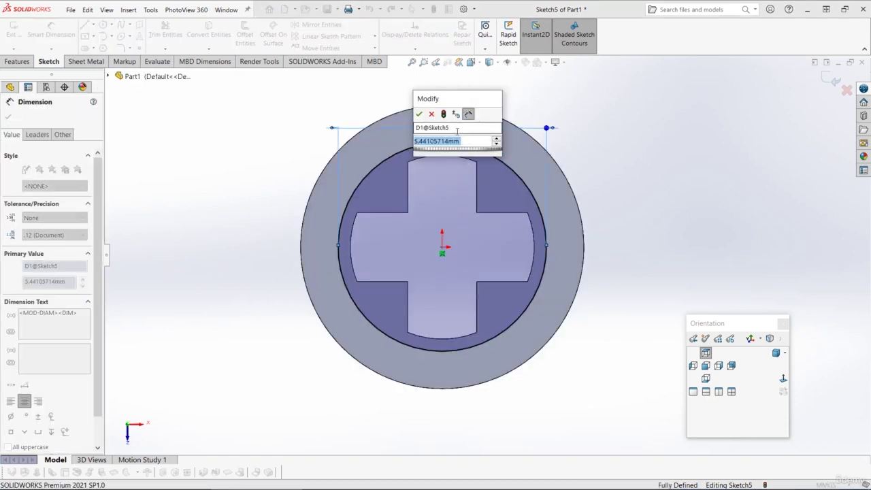
{"action": "type", "text": "6.4"}
{"action": "key", "text": "Return"}
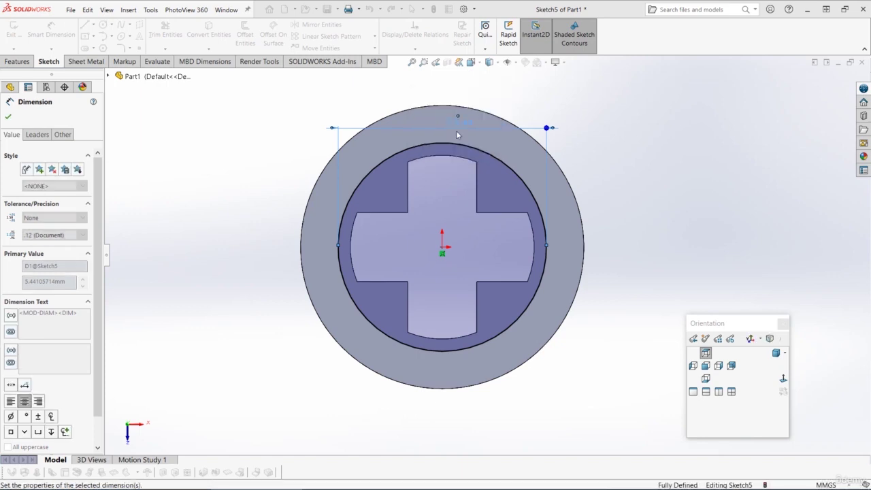
Step: Draw a diagonal centreline about 6.37 mm long from the origin up past the rim at 45° between the cross arms
{"action": "key", "text": "Escape"}
{"action": "scroll", "coordinate": [555, 141], "scroll_direction": "down", "scroll_amount": 2}
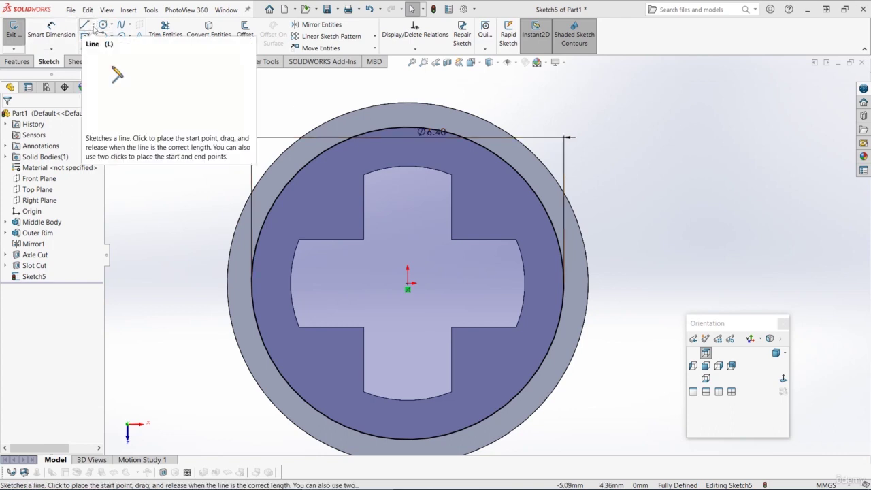
{"action": "left_click", "coordinate": [94, 26]}
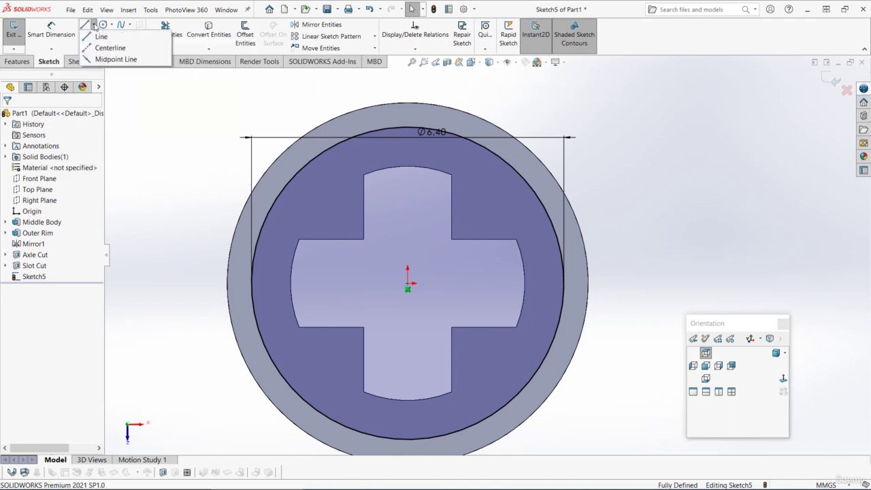
{"action": "left_click", "coordinate": [102, 48]}
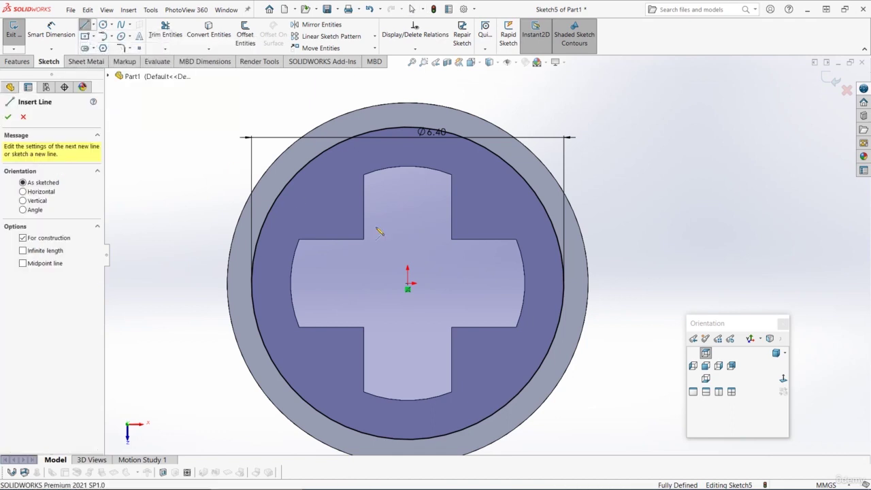
{"action": "left_click", "coordinate": [409, 284]}
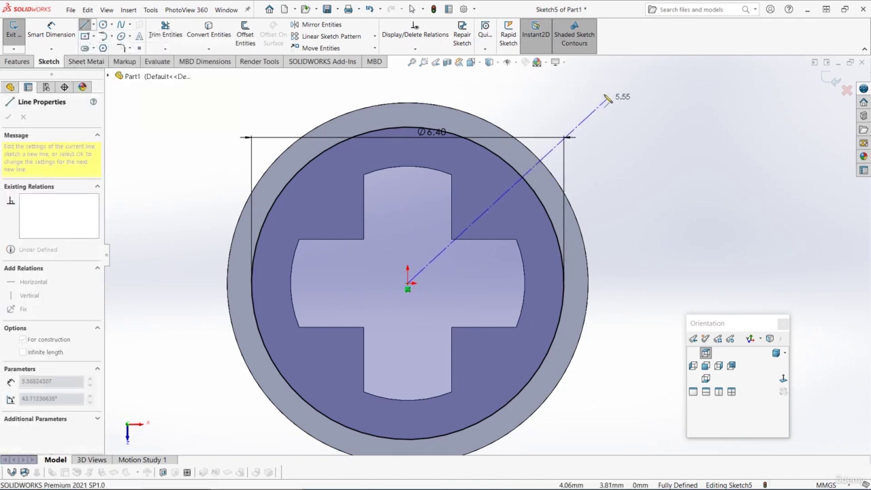
{"action": "scroll", "coordinate": [613, 95], "scroll_direction": "up", "scroll_amount": 2}
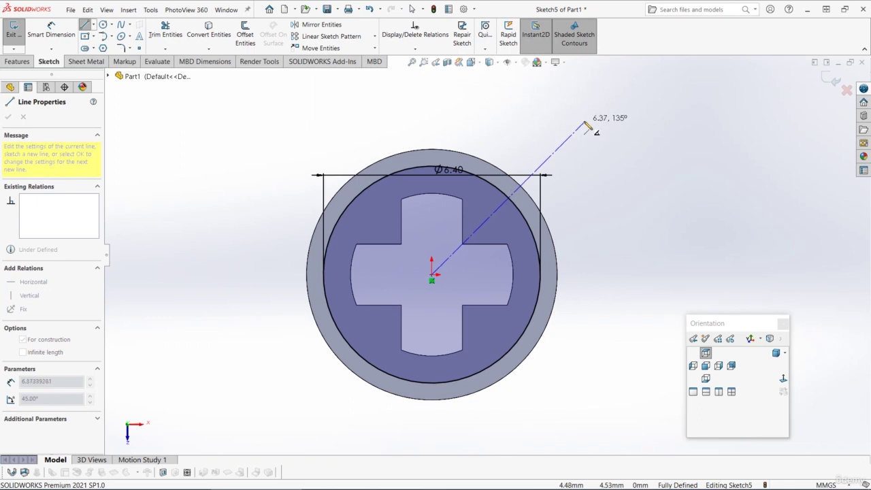
{"action": "left_click", "coordinate": [586, 126]}
{"action": "key", "text": "Escape"}
Step: Dimension the angle between the diagonal centreline and the cross opening's vertical edge as 45°
{"action": "left_click", "coordinate": [68, 32]}
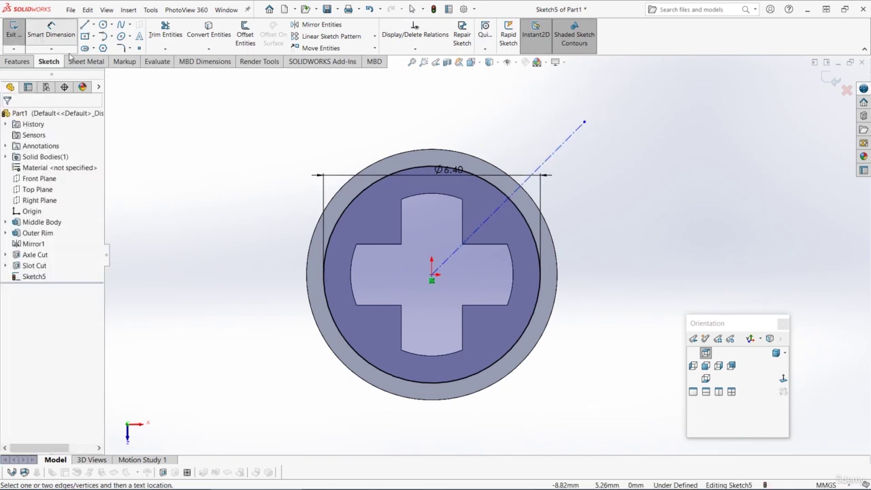
{"action": "left_click", "coordinate": [479, 233]}
{"action": "left_click", "coordinate": [483, 222]}
{"action": "left_click", "coordinate": [450, 203]}
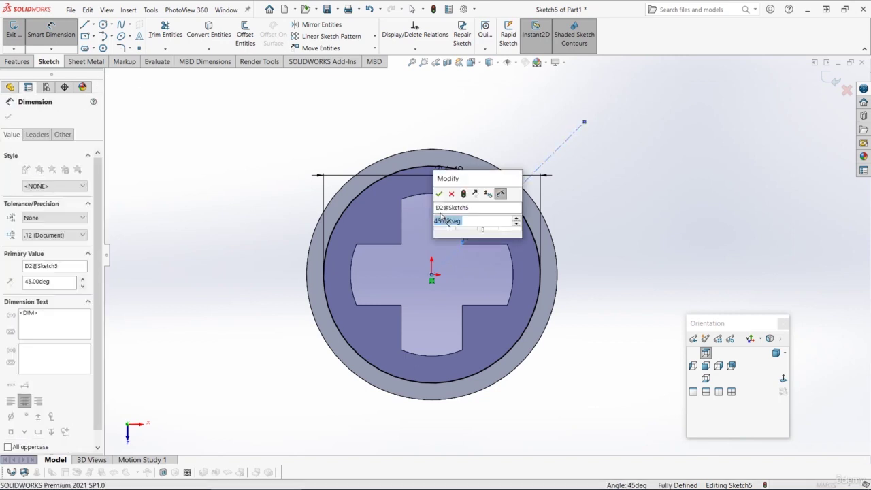
{"action": "left_click", "coordinate": [440, 195]}
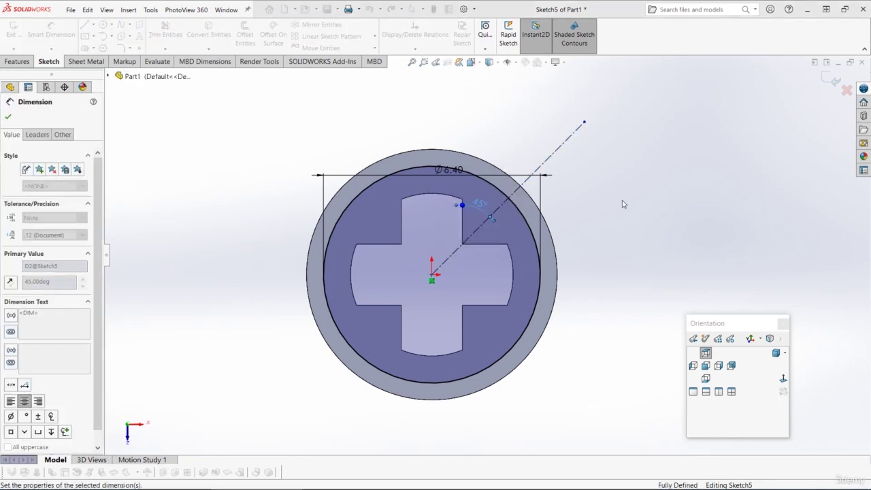
Step: Draw a circle about 1.81 mm in radius centred on the outer end of the diagonal centreline
{"action": "scroll", "coordinate": [563, 151], "scroll_direction": "down", "scroll_amount": 2}
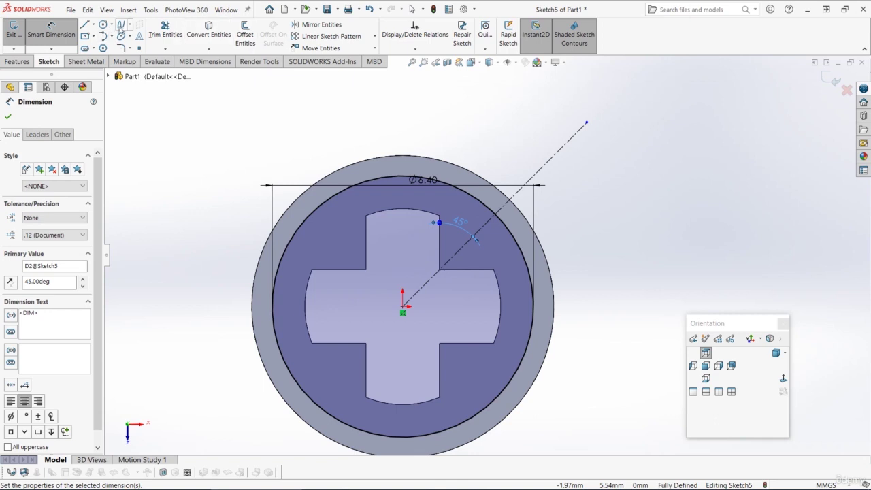
{"action": "left_click", "coordinate": [103, 25]}
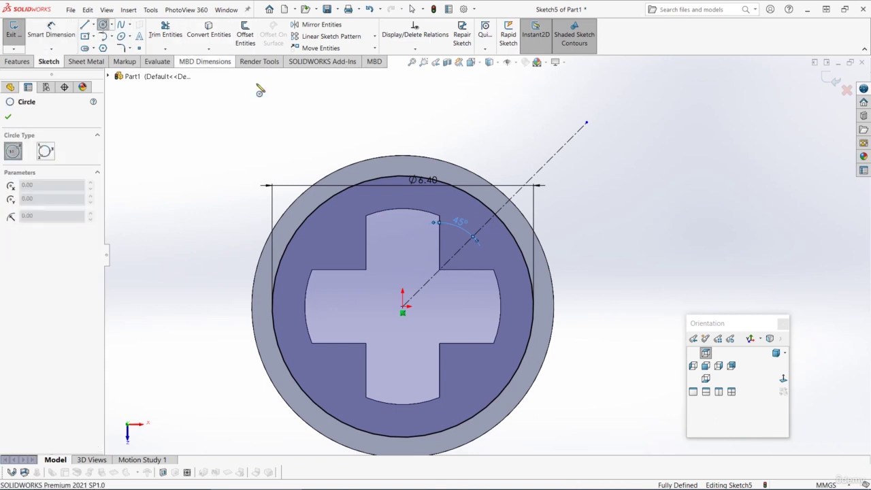
{"action": "left_click", "coordinate": [588, 126]}
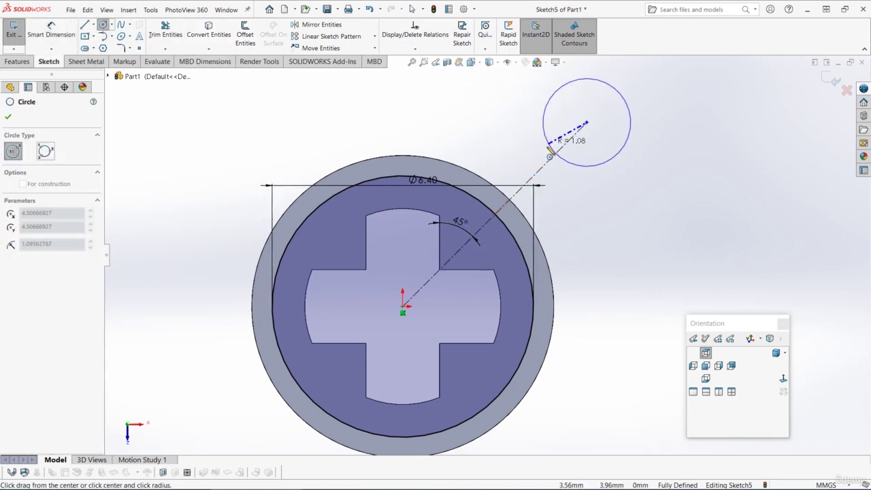
{"action": "left_click", "coordinate": [528, 175]}
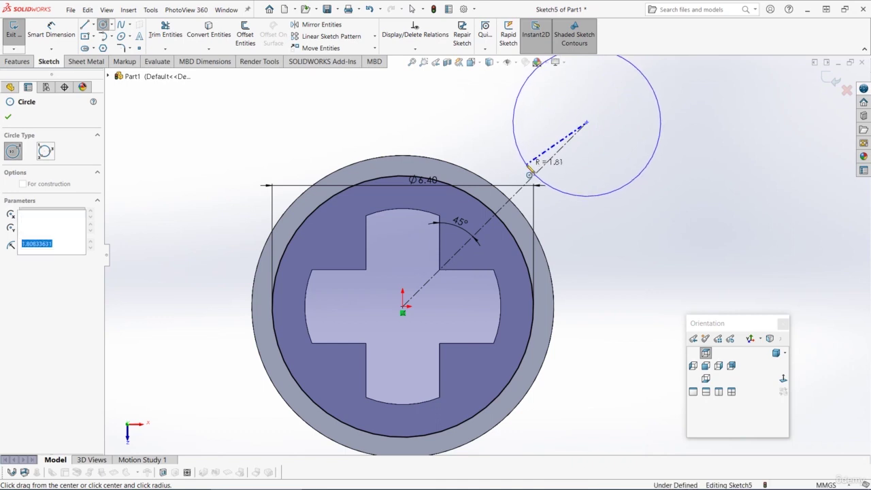
{"action": "scroll", "coordinate": [542, 177], "scroll_direction": "up", "scroll_amount": 2}
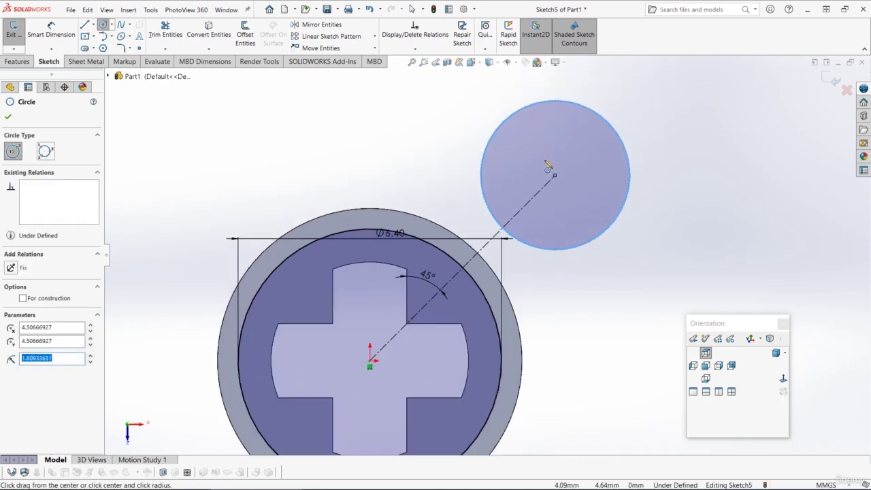
{"action": "key", "text": "Escape"}
Step: Make the small circle tangent to the 6.4 mm circle and reduce its size by moving it closer to the rim
{"action": "left_click", "coordinate": [475, 213]}
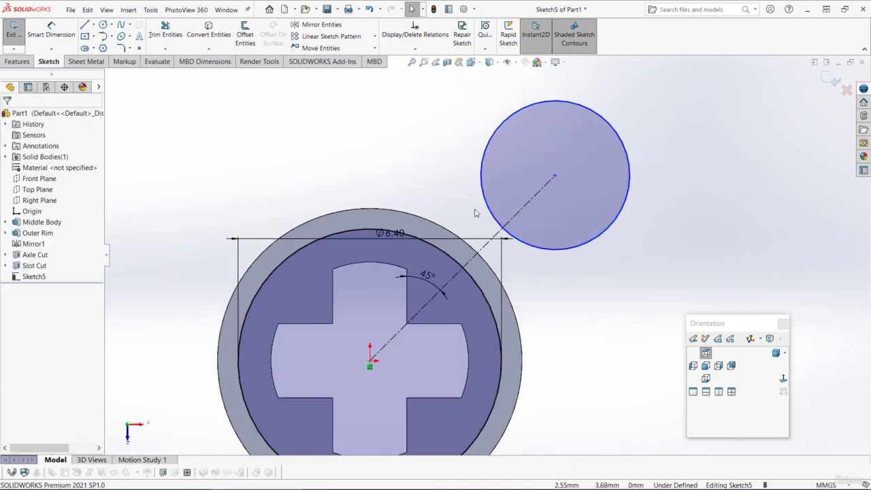
{"action": "scroll", "coordinate": [524, 320], "scroll_direction": "up", "scroll_amount": 1}
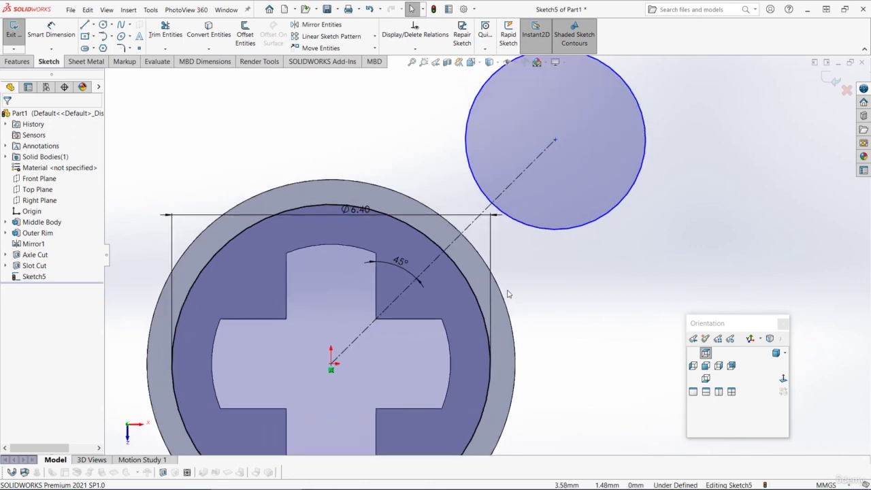
{"action": "left_click", "coordinate": [478, 188]}
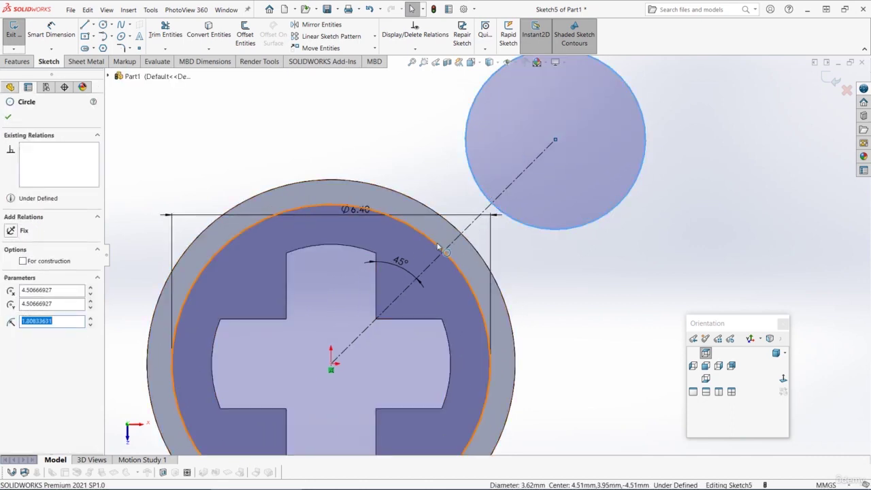
{"action": "left_click", "coordinate": [439, 248], "text": "ctrl"}
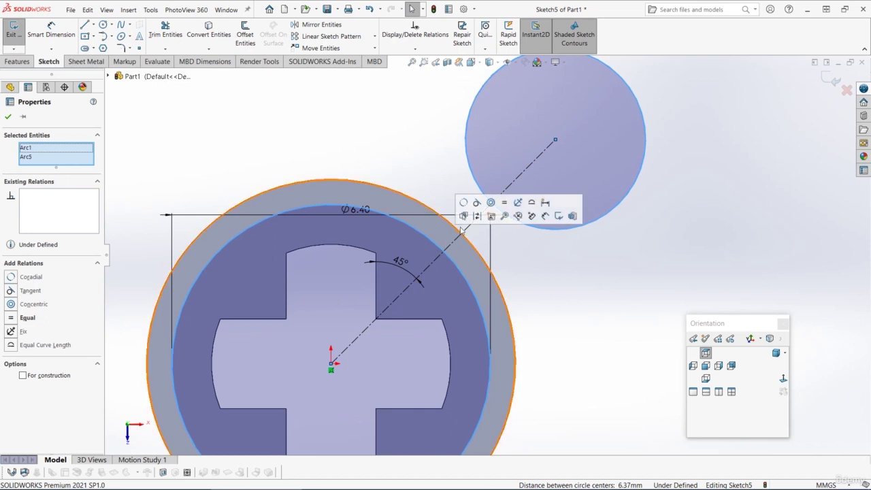
{"action": "left_click", "coordinate": [477, 205]}
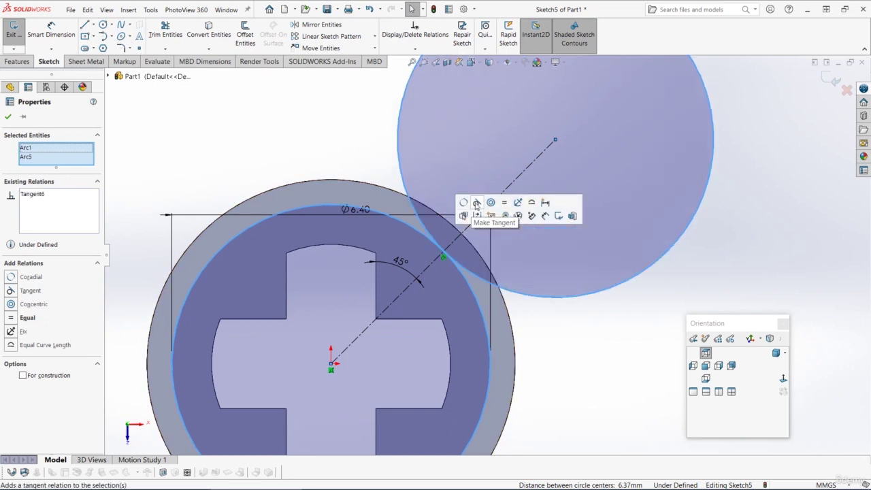
{"action": "left_click", "coordinate": [589, 337]}
{"action": "scroll", "coordinate": [510, 296], "scroll_direction": "up", "scroll_amount": 2}
{"action": "scroll", "coordinate": [510, 296], "scroll_direction": "down", "scroll_amount": 1}
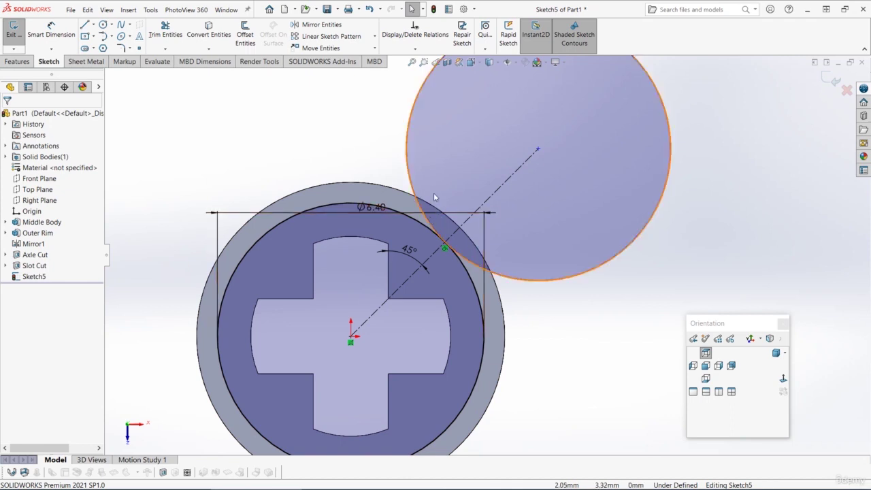
{"action": "left_click_drag", "start_coordinate": [411, 129], "coordinate": [431, 176]}
Step: Place a sketch point where the small circle crosses the rim's outer edge above the centreline, and another on the circle below it, just outside the rim
{"action": "scroll", "coordinate": [463, 272], "scroll_direction": "down", "scroll_amount": 2}
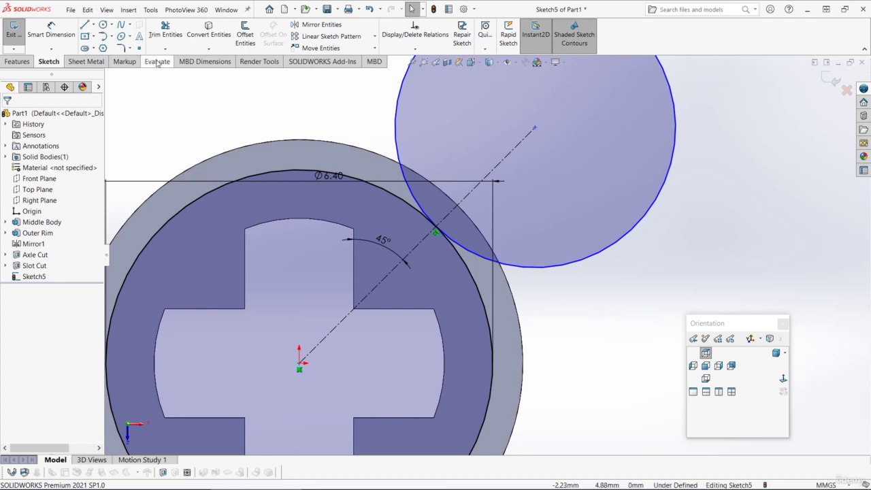
{"action": "left_click", "coordinate": [139, 49]}
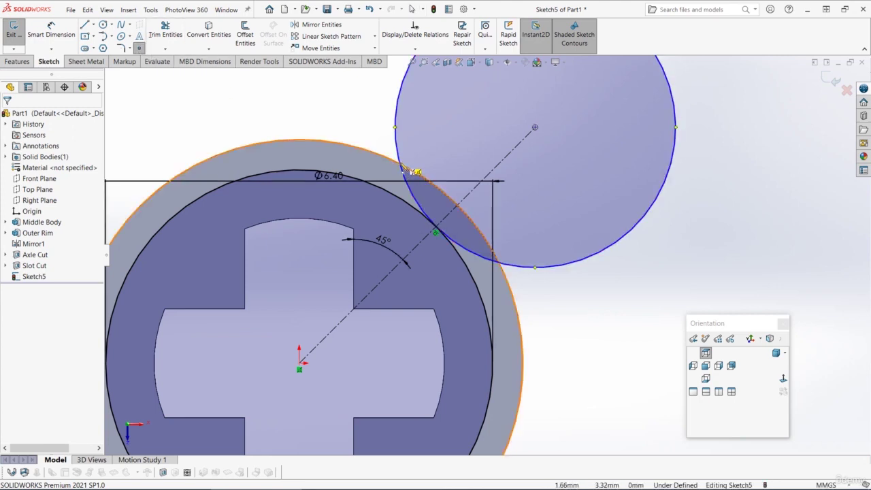
{"action": "left_click", "coordinate": [403, 165]}
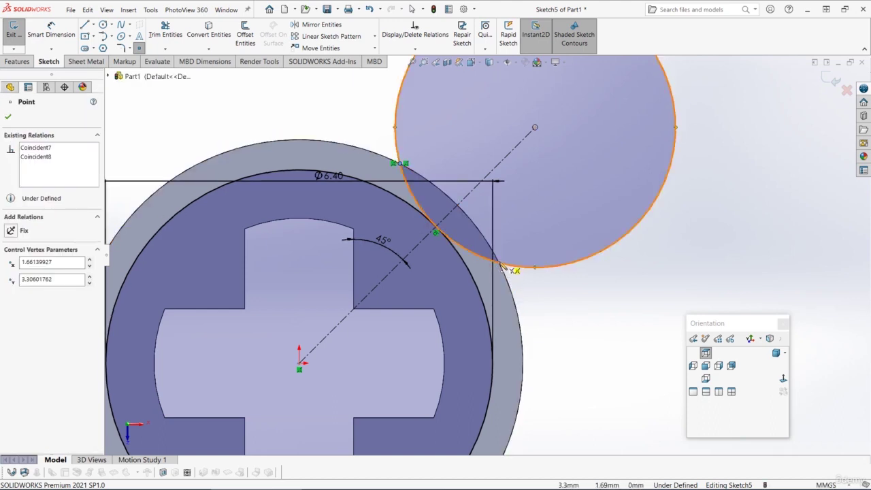
{"action": "scroll", "coordinate": [503, 268], "scroll_direction": "down", "scroll_amount": 3}
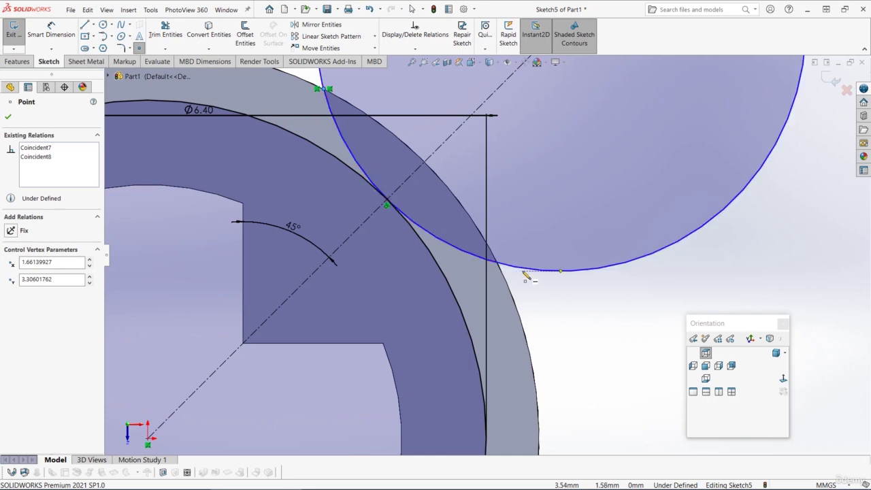
{"action": "scroll", "coordinate": [501, 268], "scroll_direction": "up", "scroll_amount": 1}
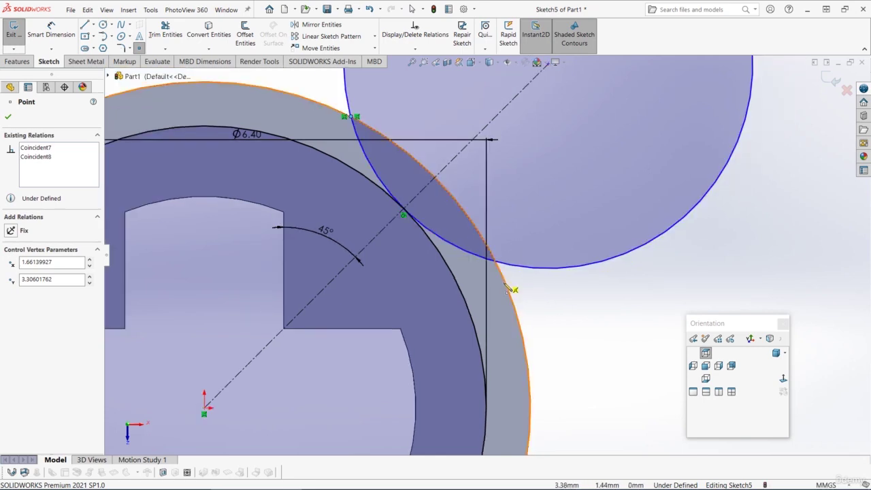
{"action": "left_click_drag", "start_coordinate": [502, 276], "coordinate": [522, 268]}
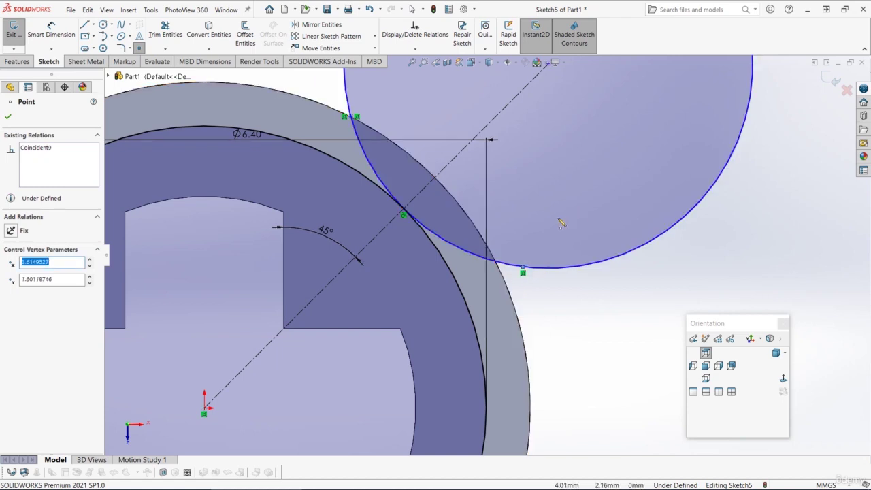
{"action": "key", "text": "Escape"}
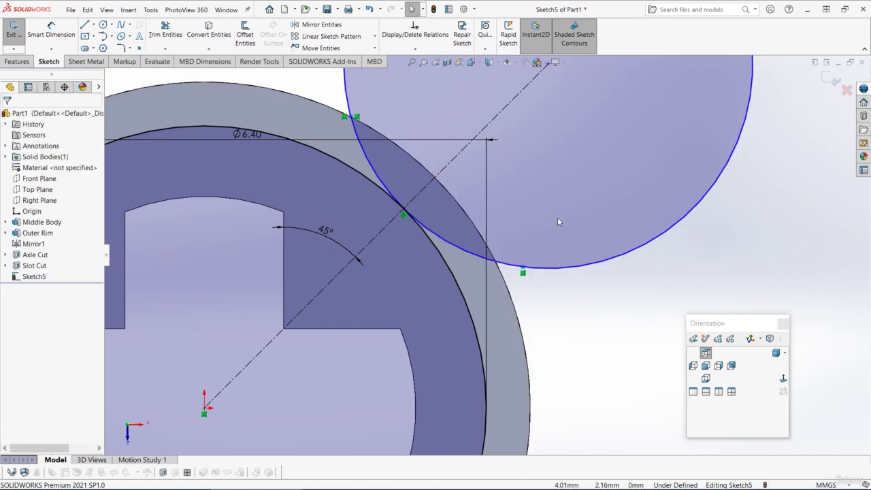
Step: Make the lower sketch point coincident with the rim's outer edge and pull it along that edge to shrink the small circle
{"action": "left_click", "coordinate": [523, 271]}
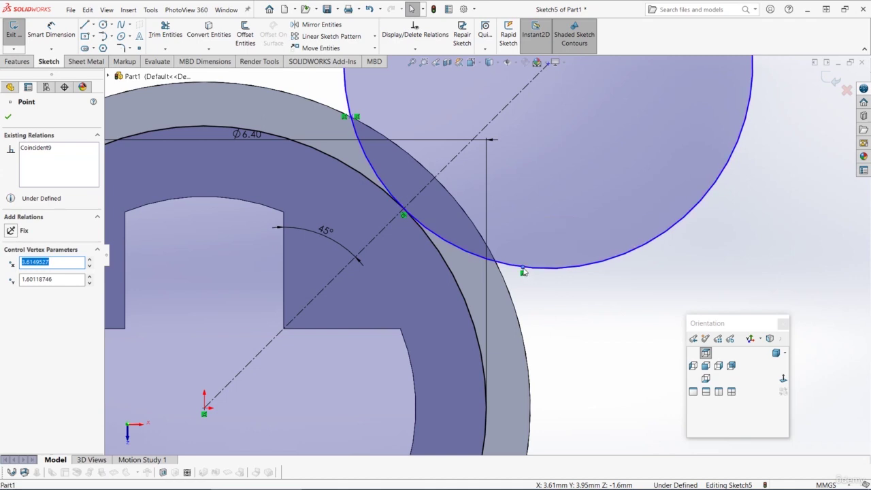
{"action": "mouse_move", "coordinate": [524, 271]}
{"action": "left_mouse_down"}
{"action": "mouse_move", "coordinate": [606, 260]}
{"action": "mouse_move", "coordinate": [531, 269]}
{"action": "left_mouse_up"}
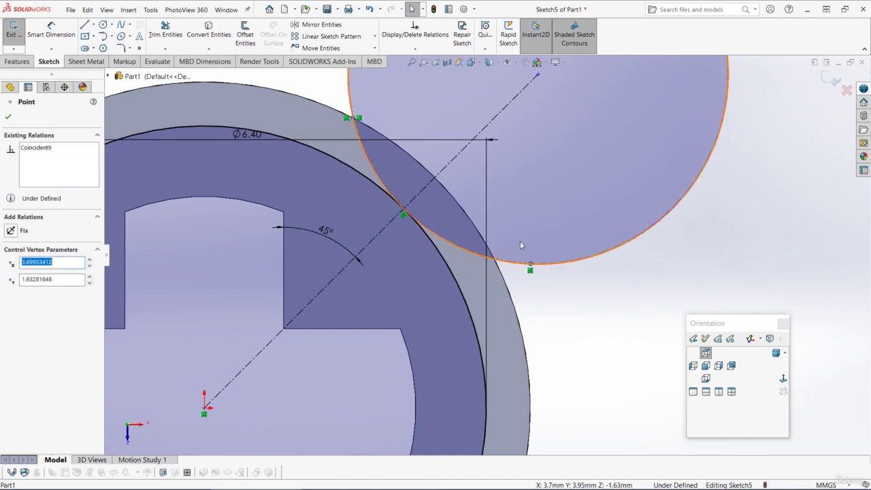
{"action": "left_click", "coordinate": [538, 267]}
{"action": "left_click", "coordinate": [531, 264]}
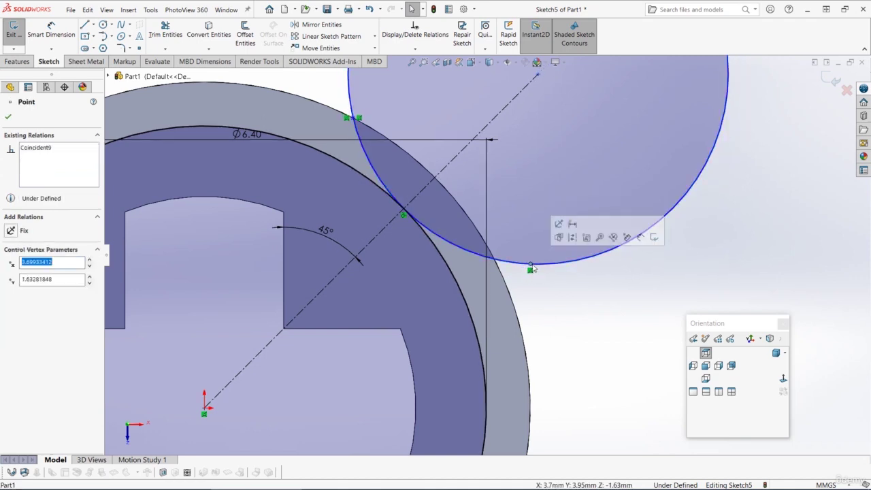
{"action": "left_click", "coordinate": [508, 291], "text": "ctrl"}
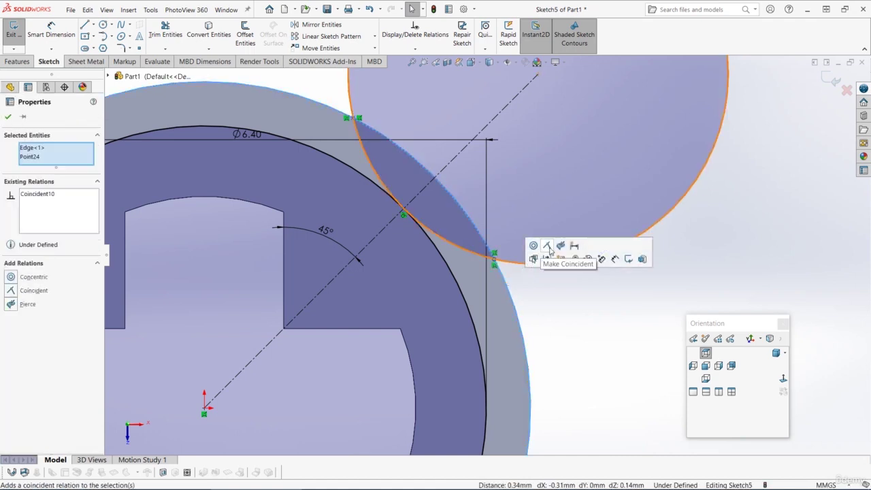
{"action": "left_click", "coordinate": [550, 249]}
{"action": "left_click", "coordinate": [505, 262]}
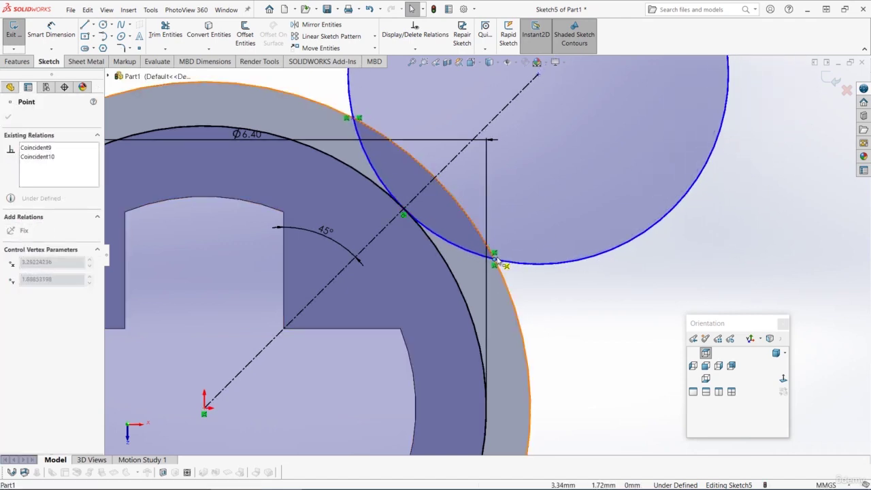
{"action": "left_click_drag", "start_coordinate": [496, 258], "coordinate": [491, 247]}
{"action": "left_click", "coordinate": [555, 307]}
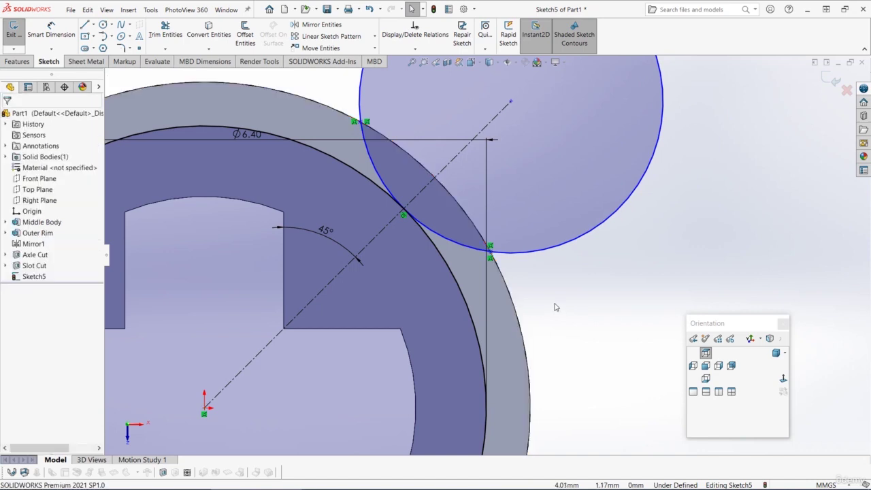
Step: Dimension the straight distance between the two sketch points on the rim's outer edge as 2.3 mm
{"action": "left_click", "coordinate": [53, 45]}
{"action": "left_click", "coordinate": [502, 249]}
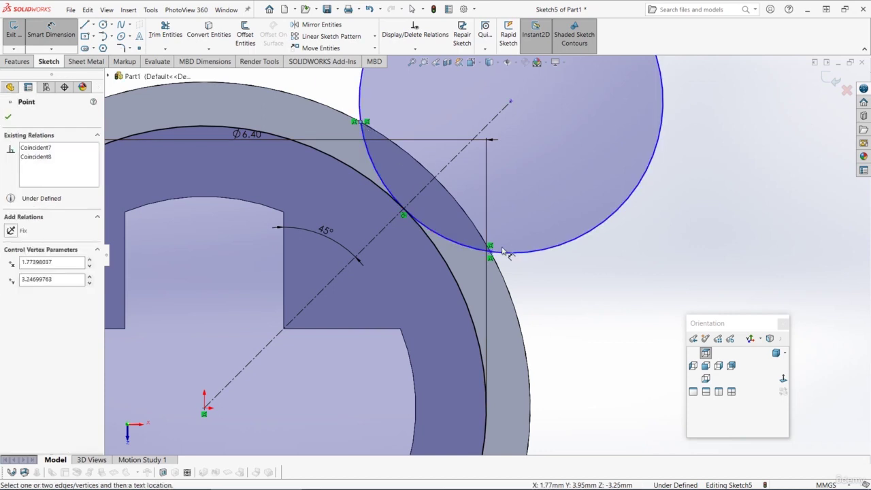
{"action": "left_click", "coordinate": [490, 248]}
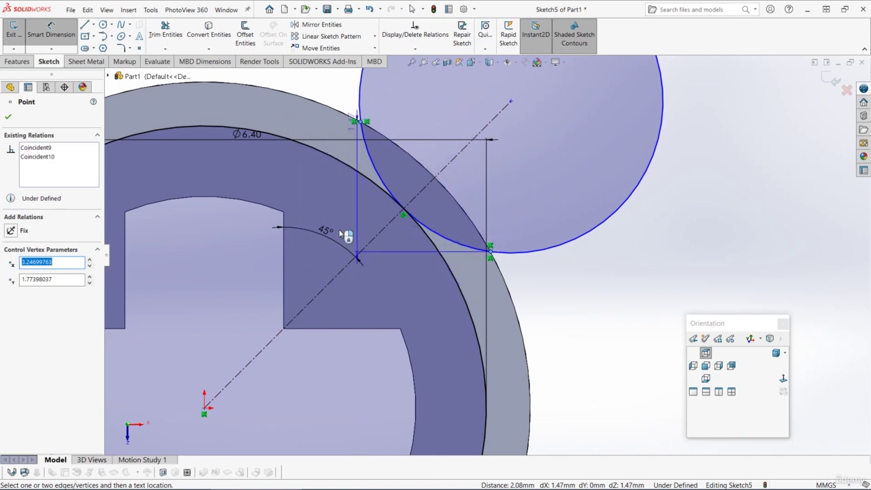
{"action": "scroll", "coordinate": [495, 146], "scroll_direction": "up", "scroll_amount": 3}
{"action": "left_click", "coordinate": [524, 140]}
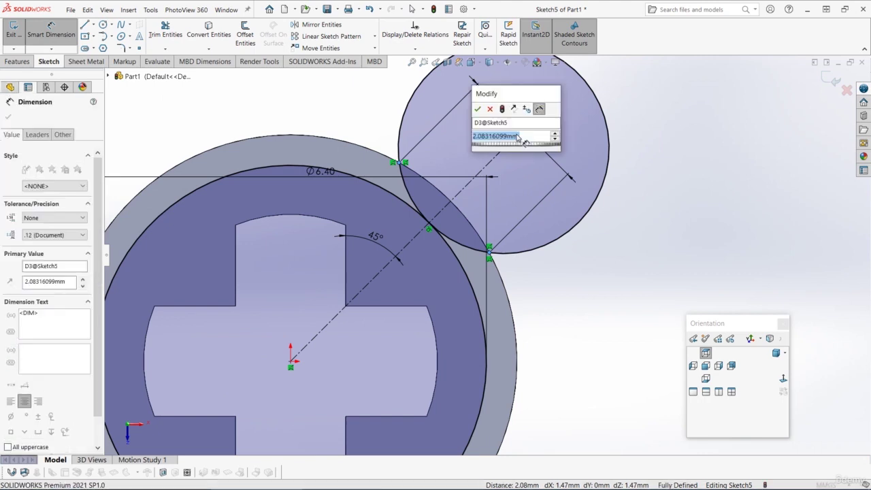
{"action": "type", "text": "2.3"}
{"action": "key", "text": "Return"}
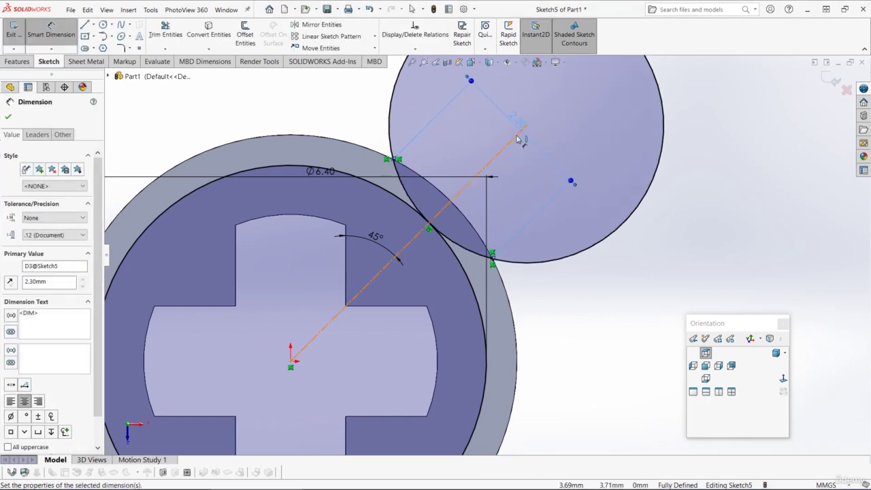
{"action": "scroll", "coordinate": [511, 211], "scroll_direction": "up", "scroll_amount": 2}
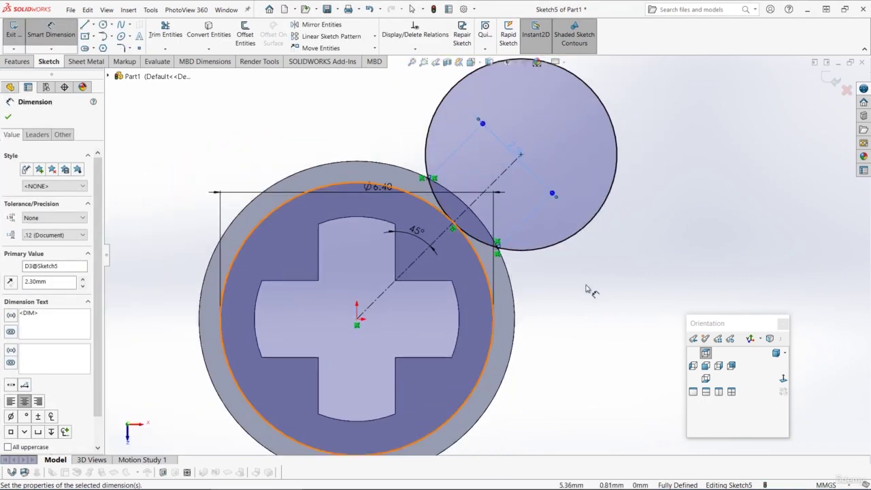
{"action": "key", "text": "Escape"}
{"action": "key", "text": "Escape"}
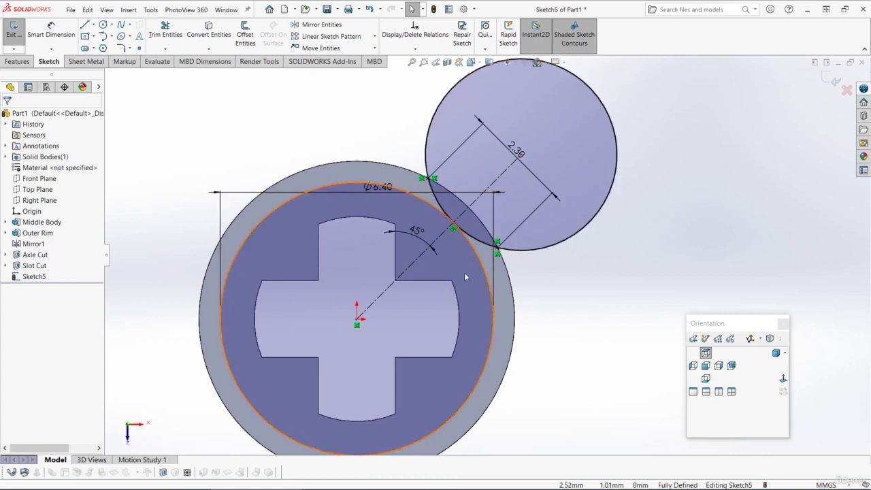
Step: Create a circular sketch pattern of the notch circle with 4 equally spaced instances over 360 degrees around the origin
{"action": "scroll", "coordinate": [466, 277], "scroll_direction": "up", "scroll_amount": 1}
{"action": "scroll", "coordinate": [470, 275], "scroll_direction": "down", "scroll_amount": 1}
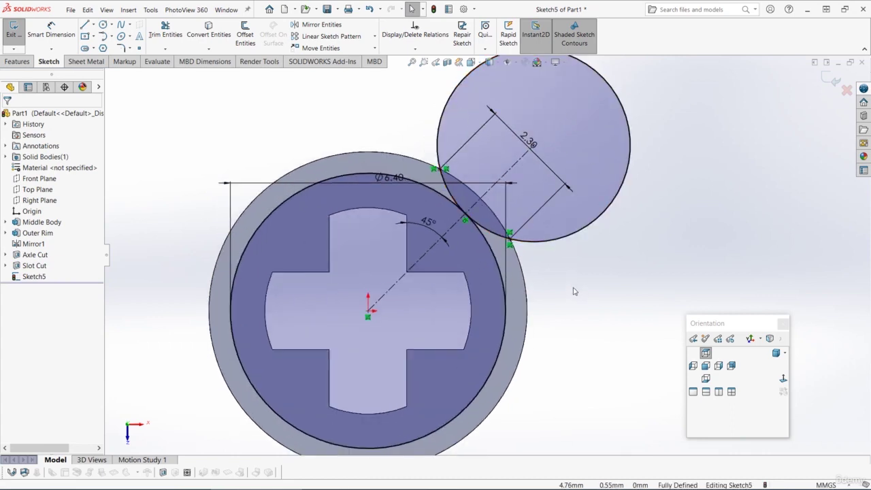
{"action": "left_click", "coordinate": [558, 244]}
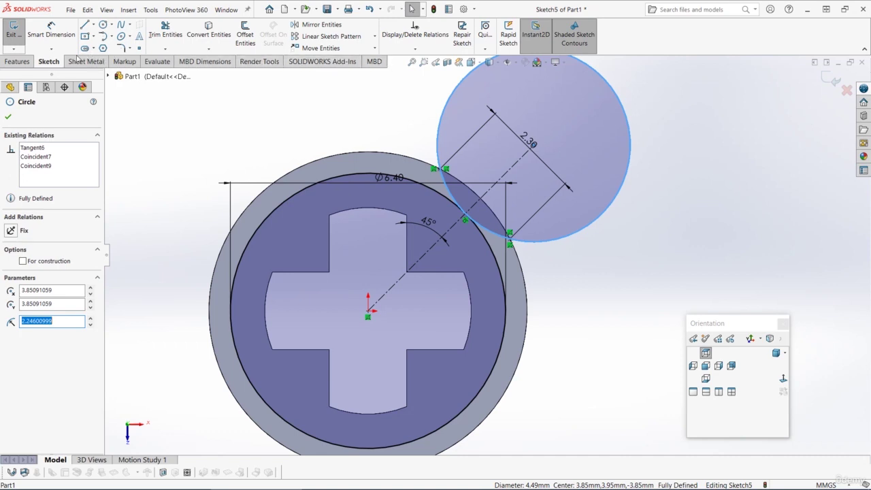
{"action": "left_click", "coordinate": [377, 40]}
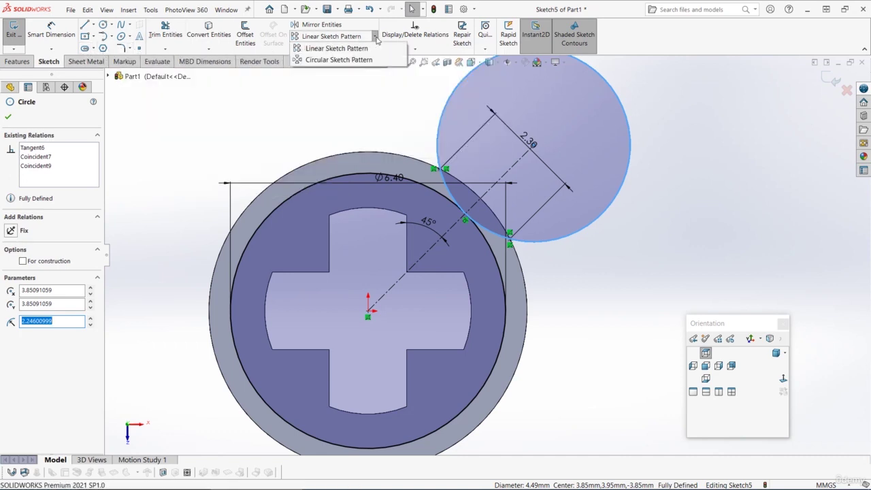
{"action": "left_click", "coordinate": [334, 60]}
{"action": "scroll", "coordinate": [510, 204], "scroll_direction": "up", "scroll_amount": 2}
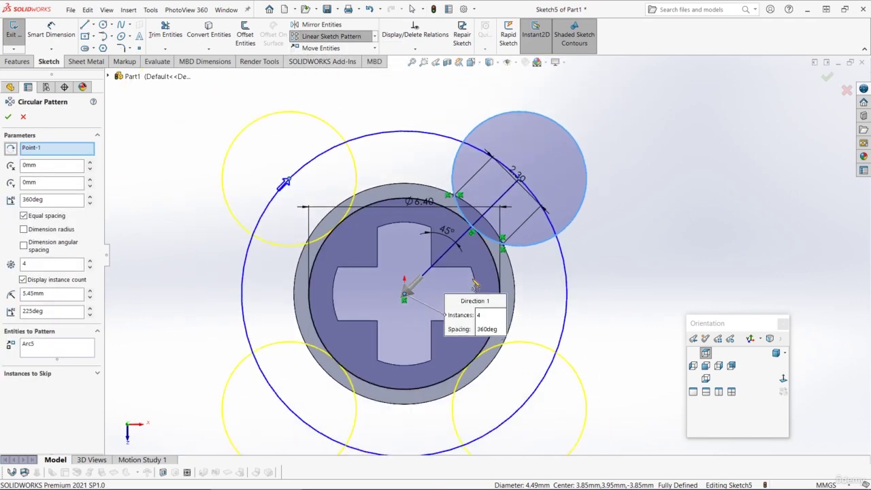
{"action": "scroll", "coordinate": [477, 232], "scroll_direction": "down", "scroll_amount": 1}
{"action": "scroll", "coordinate": [422, 303], "scroll_direction": "up", "scroll_amount": 2}
{"action": "scroll", "coordinate": [450, 335], "scroll_direction": "down", "scroll_amount": 2}
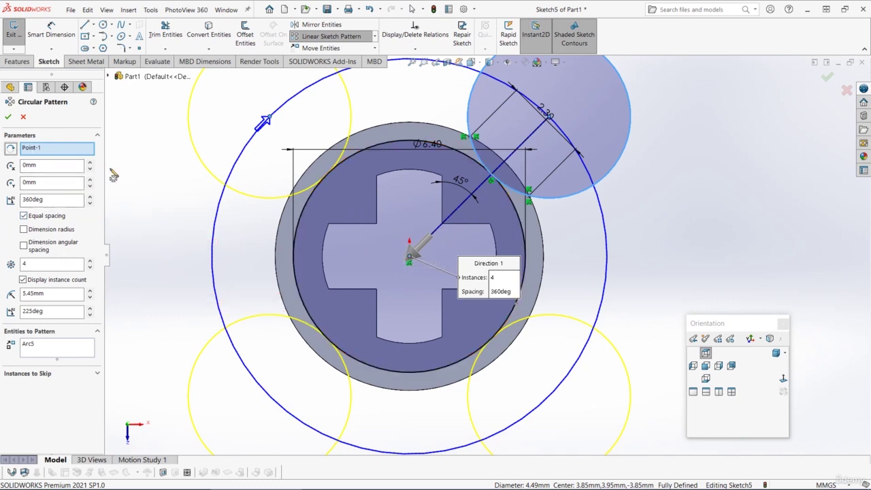
{"action": "right_click", "coordinate": [56, 151]}
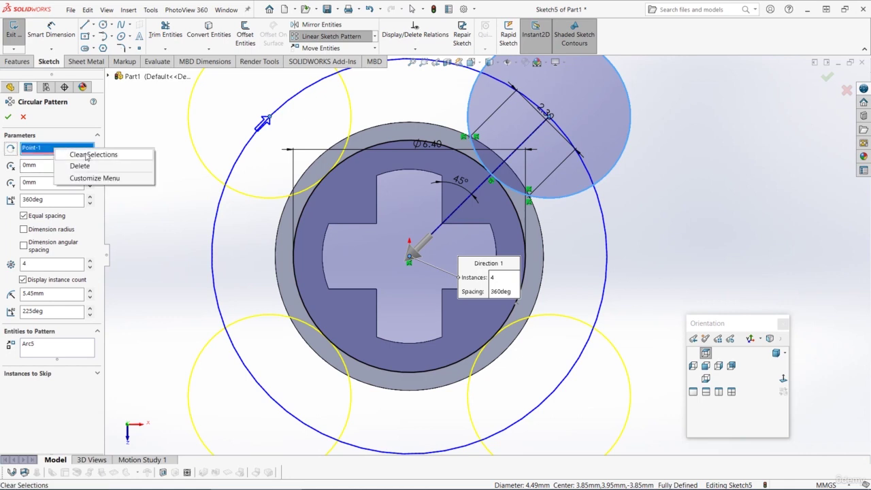
{"action": "left_click", "coordinate": [87, 156]}
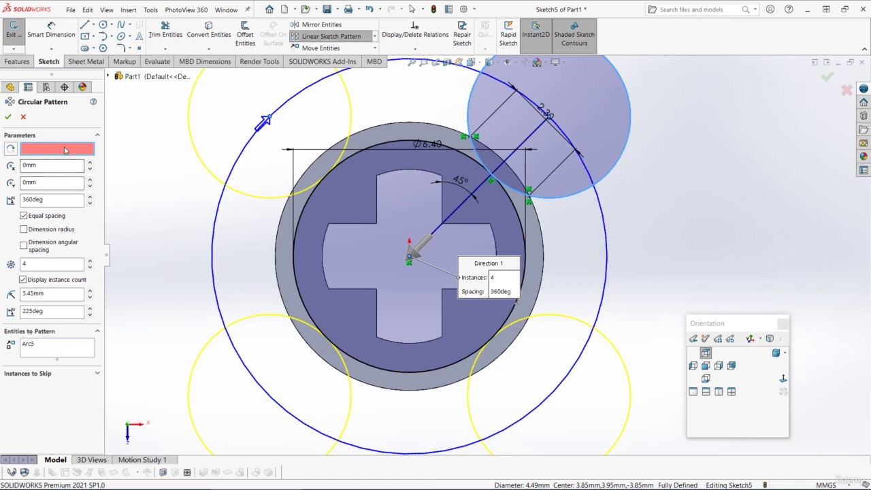
{"action": "left_click", "coordinate": [410, 258]}
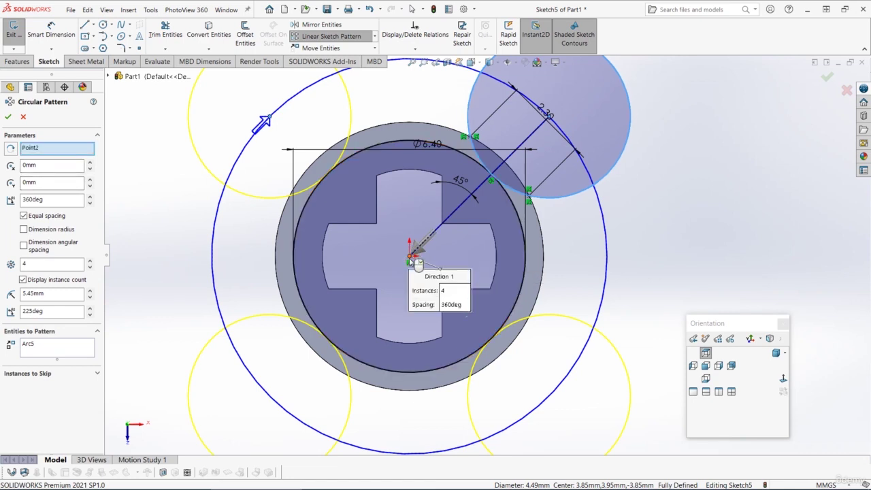
{"action": "left_click", "coordinate": [9, 119]}
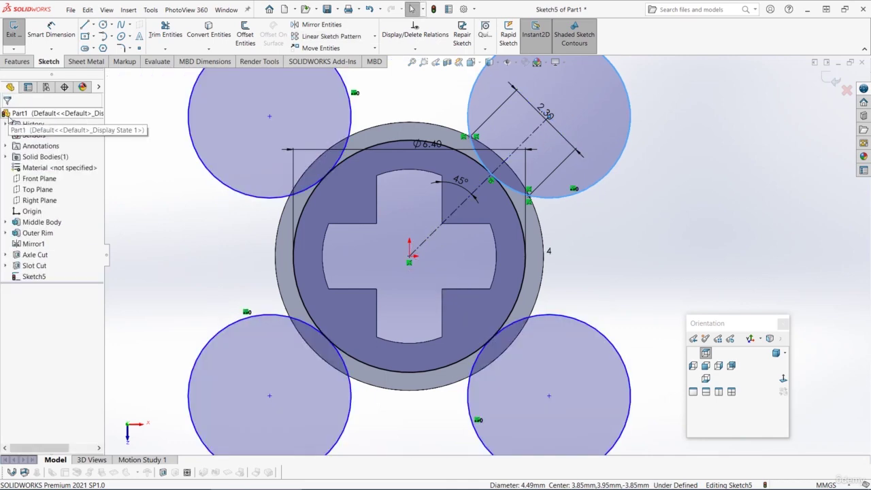
Step: Shift the upper-left patterned circle to expose the pattern's loose centre point, and attach that point to the origin
{"action": "scroll", "coordinate": [483, 239], "scroll_direction": "up", "scroll_amount": 2}
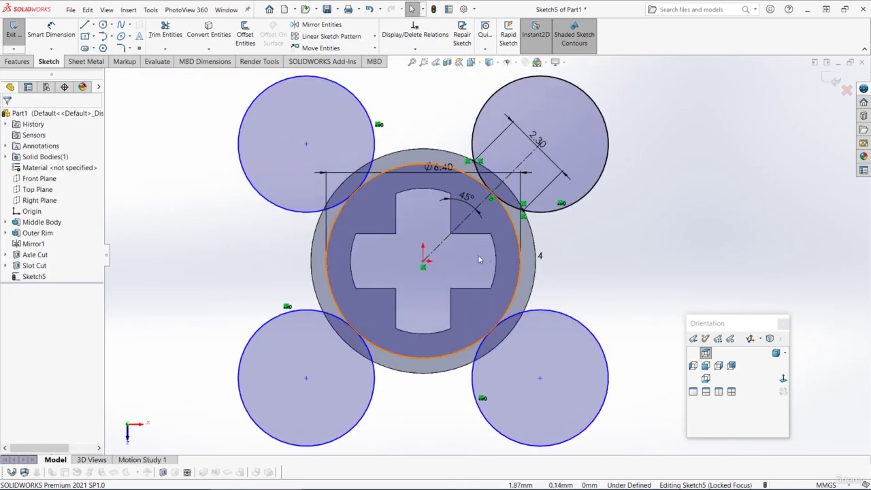
{"action": "left_click_drag", "start_coordinate": [306, 143], "coordinate": [288, 146]}
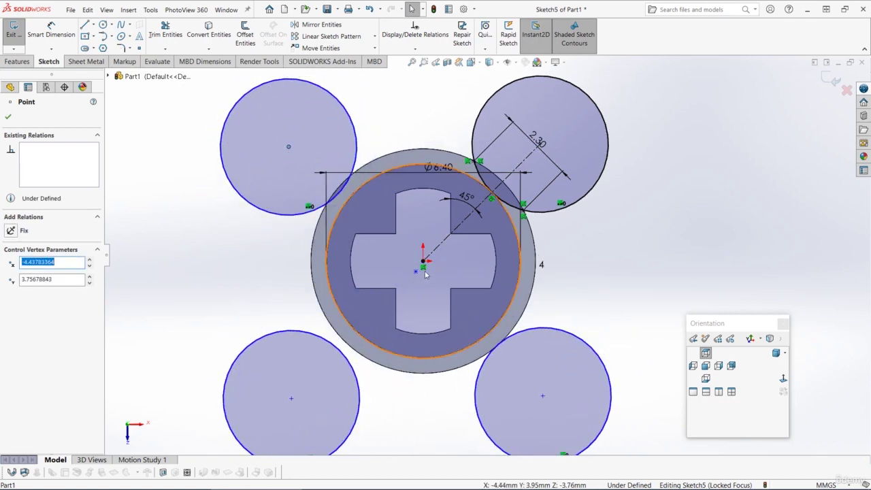
{"action": "left_click_drag", "start_coordinate": [415, 272], "coordinate": [423, 263]}
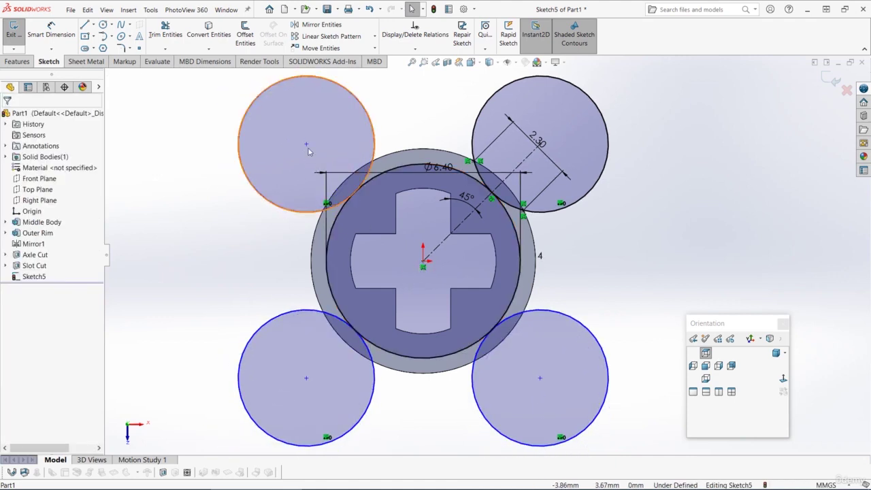
Step: Pull the upper-left patterned circle away from the rim and make it tangent to the 6.4 mm circle
{"action": "left_click_drag", "start_coordinate": [306, 145], "coordinate": [286, 130]}
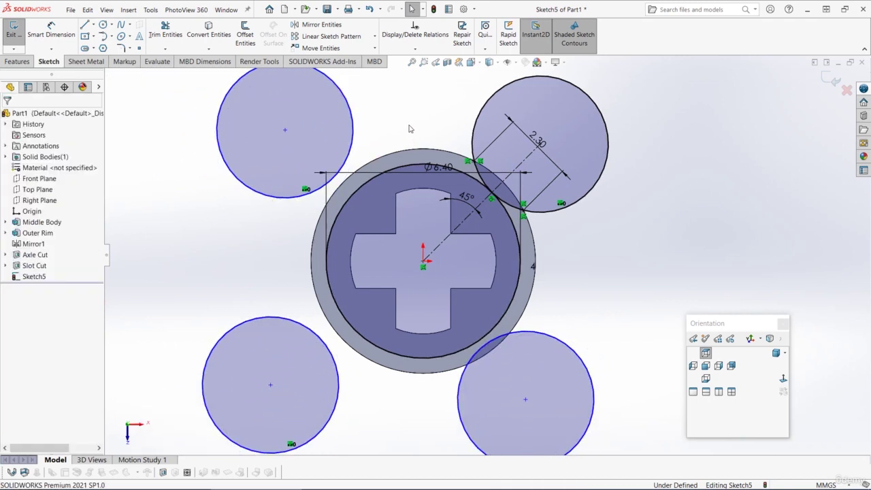
{"action": "left_click", "coordinate": [357, 191]}
{"action": "left_click", "coordinate": [351, 145], "text": "ctrl"}
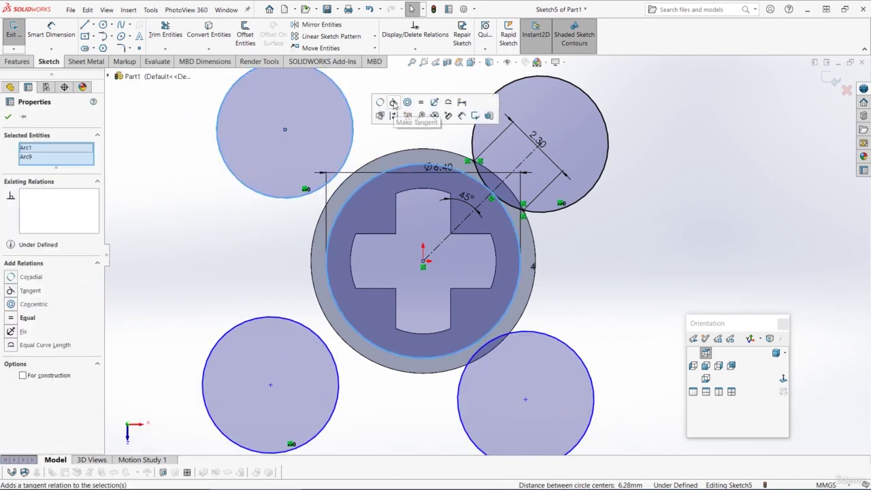
{"action": "left_click", "coordinate": [409, 104]}
{"action": "key", "text": "Escape"}
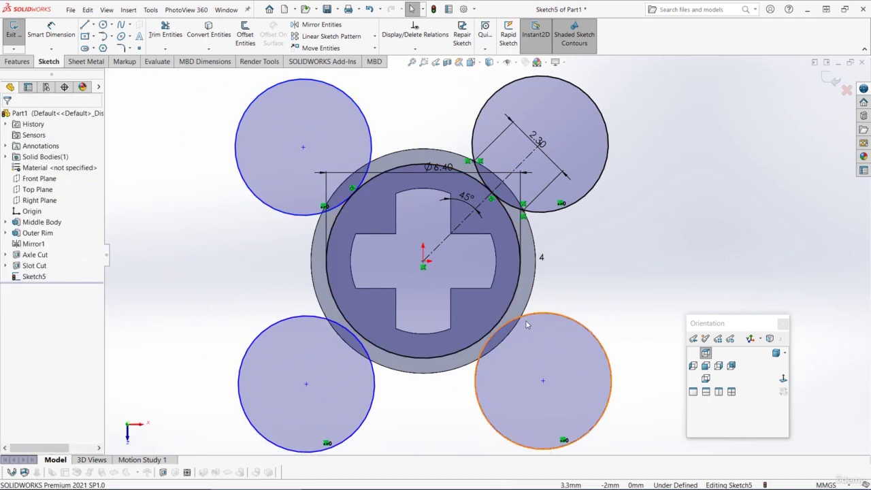
Step: Make the lower-right patterned circle tangent to the 6.4 mm circle
{"action": "left_click", "coordinate": [542, 315]}
{"action": "left_click", "coordinate": [518, 301], "text": "ctrl"}
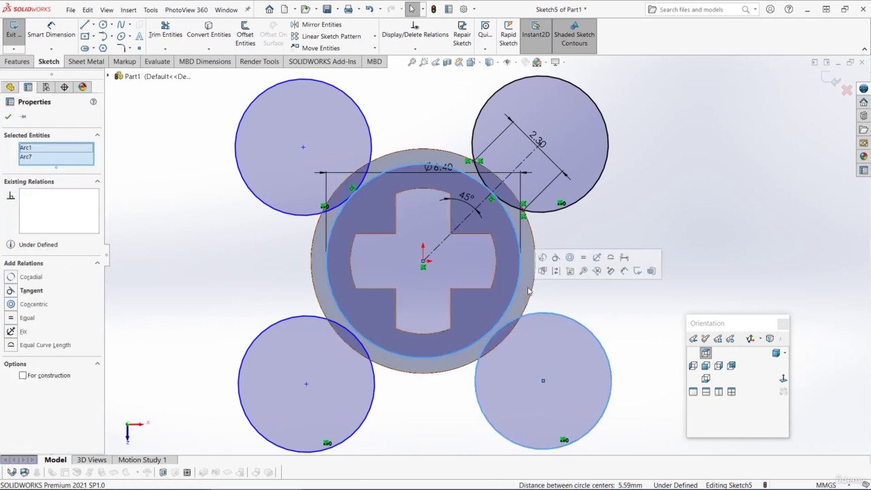
{"action": "left_click", "coordinate": [557, 257]}
{"action": "key", "text": "Escape"}
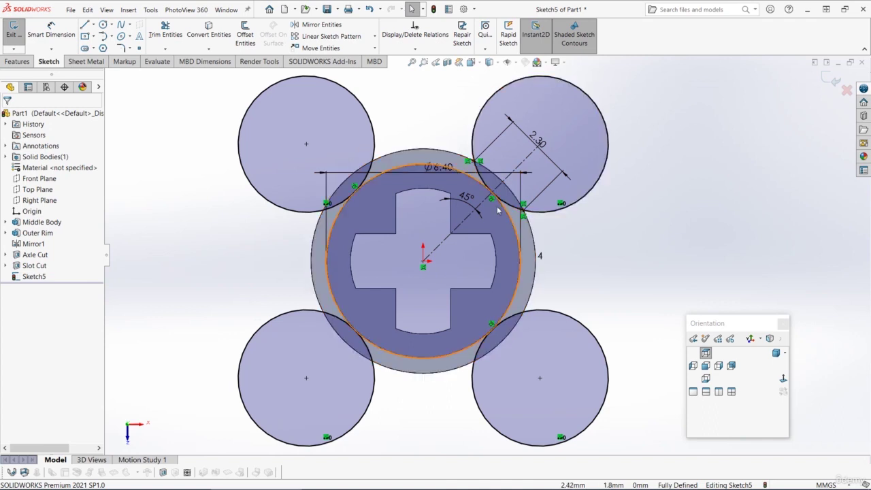
Step: Cut-extrude the two upper rim overlap regions and the two full lower circles to a blind depth of 1.40 mm
{"action": "left_click", "coordinate": [20, 62]}
{"action": "left_click", "coordinate": [156, 34]}
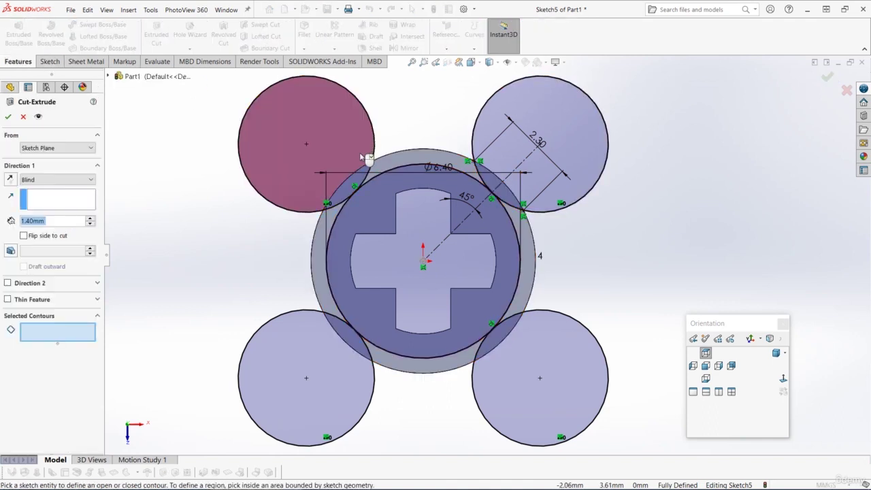
{"action": "left_click", "coordinate": [355, 190]}
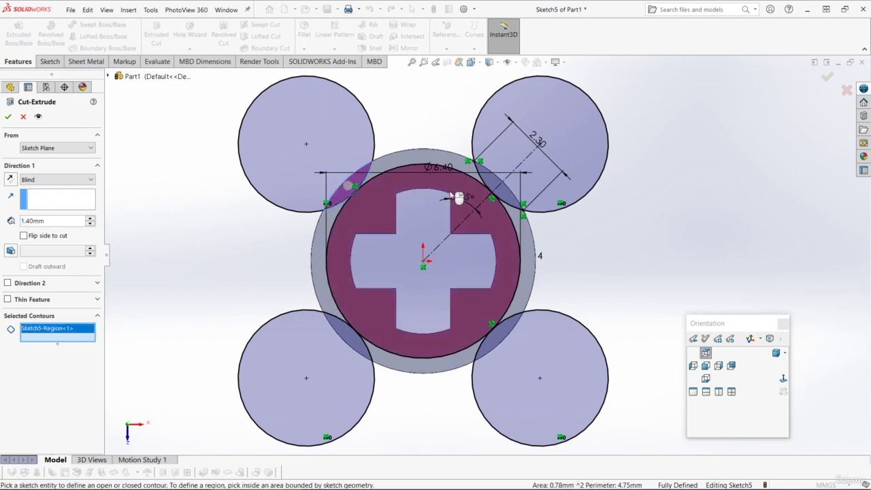
{"action": "left_click", "coordinate": [504, 191]}
{"action": "left_click", "coordinate": [499, 185]}
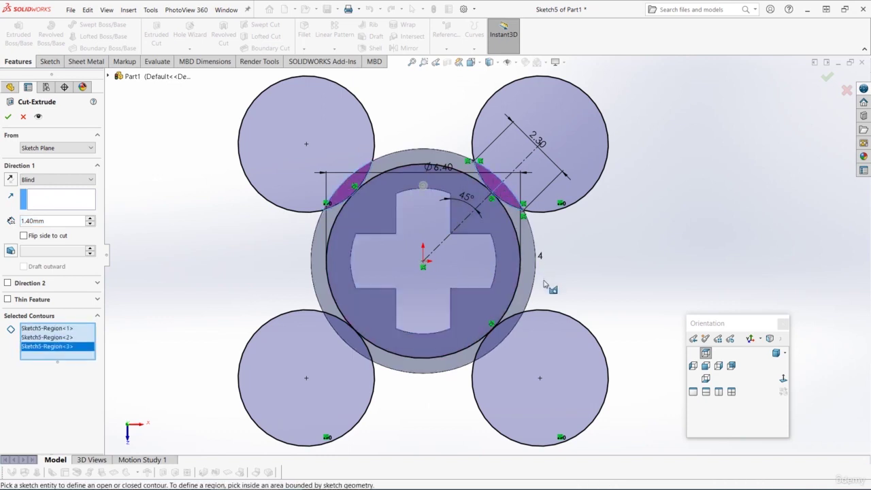
{"action": "left_click", "coordinate": [545, 314]}
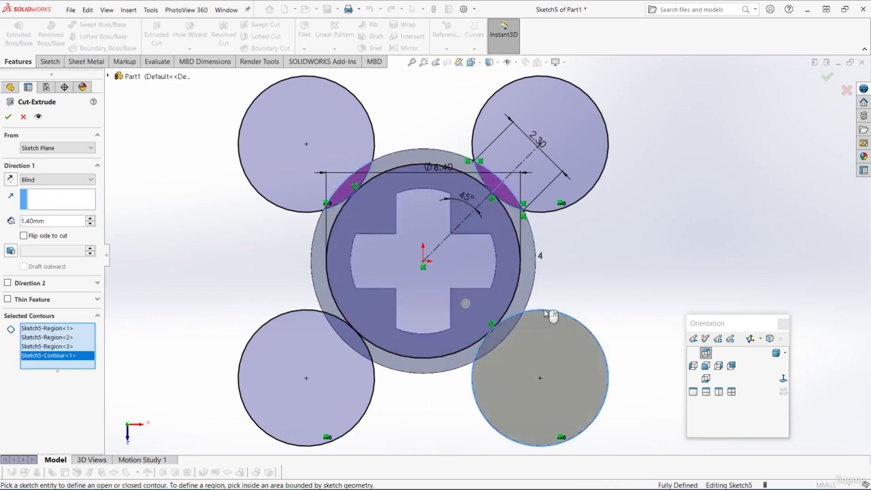
{"action": "left_click", "coordinate": [304, 320]}
{"action": "mouse_move", "coordinate": [304, 320]}
{"action": "middle_mouse_down"}
{"action": "mouse_move", "coordinate": [569, 209]}
{"action": "mouse_move", "coordinate": [459, 135]}
{"action": "mouse_move", "coordinate": [107, 246]}
{"action": "middle_mouse_up"}
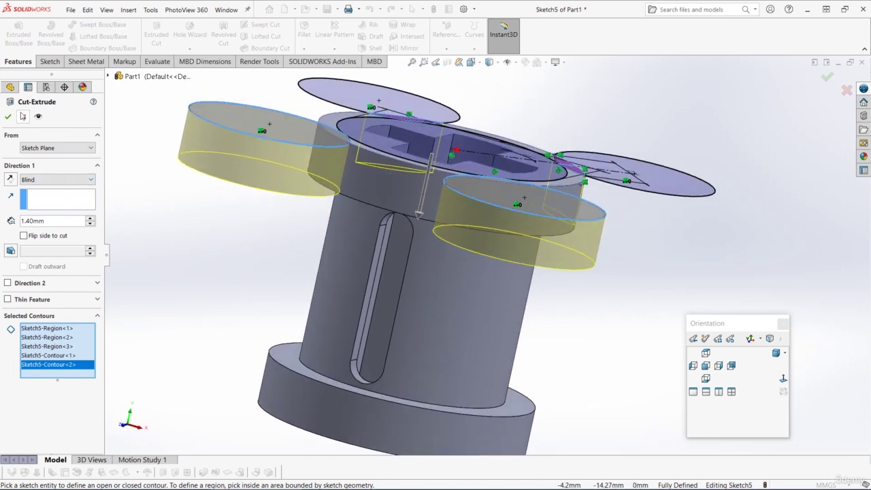
{"action": "left_click", "coordinate": [7, 117]}
Step: Rename the new cut feature for the rim notches as Scallop Cut
{"action": "scroll", "coordinate": [220, 214], "scroll_direction": "up", "scroll_amount": 1}
{"action": "mouse_move", "coordinate": [220, 215]}
{"action": "middle_mouse_down"}
{"action": "mouse_move", "coordinate": [233, 291]}
{"action": "mouse_move", "coordinate": [356, 197]}
{"action": "mouse_move", "coordinate": [399, 195]}
{"action": "mouse_move", "coordinate": [354, 218]}
{"action": "middle_mouse_up"}
{"action": "scroll", "coordinate": [233, 290], "scroll_direction": "down", "scroll_amount": 1}
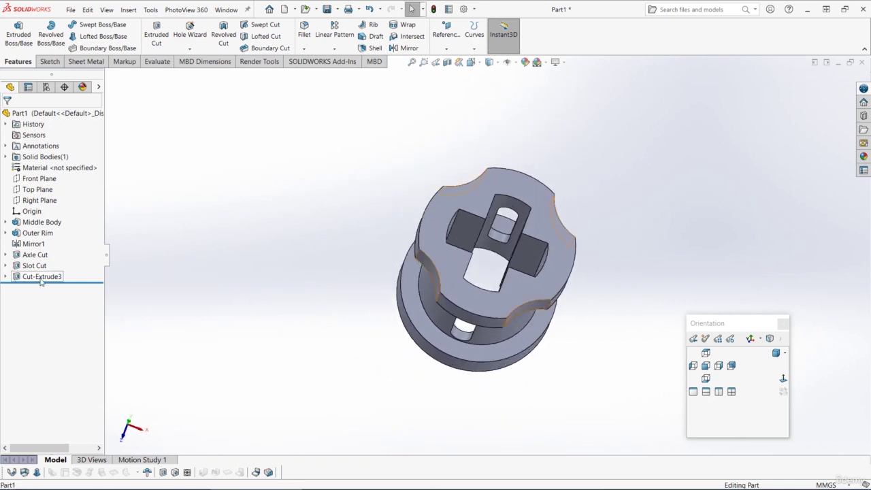
{"action": "left_click", "coordinate": [38, 277]}
{"action": "left_click", "coordinate": [39, 277]}
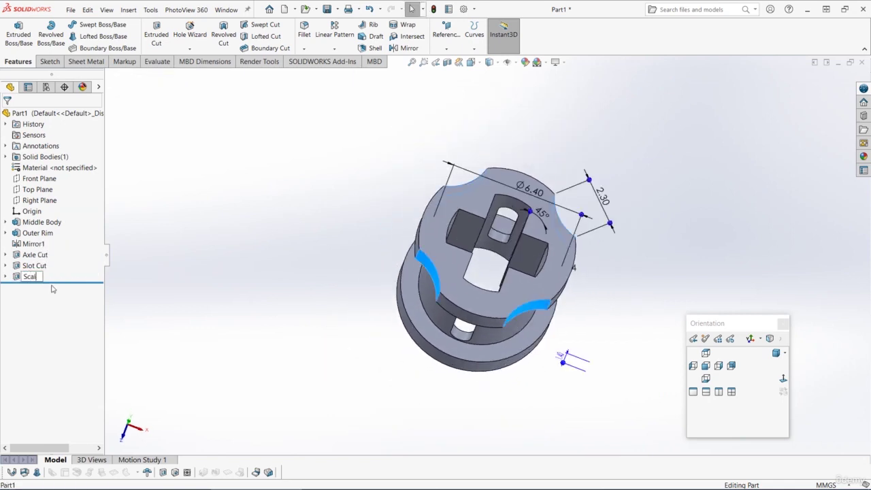
{"action": "left_click", "coordinate": [429, 188]}
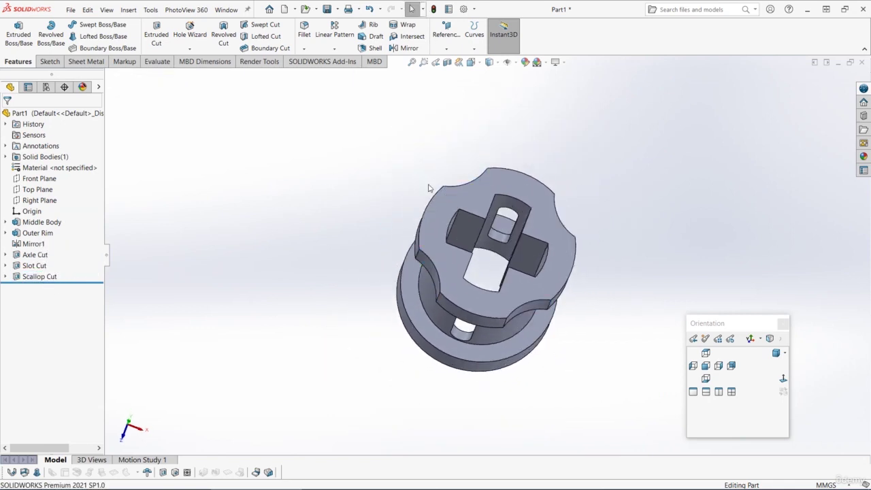
Step: Save the part as "Large Bush - 30465" in the Lego Helicopter folder
{"action": "key", "text": "ctrl+s"}
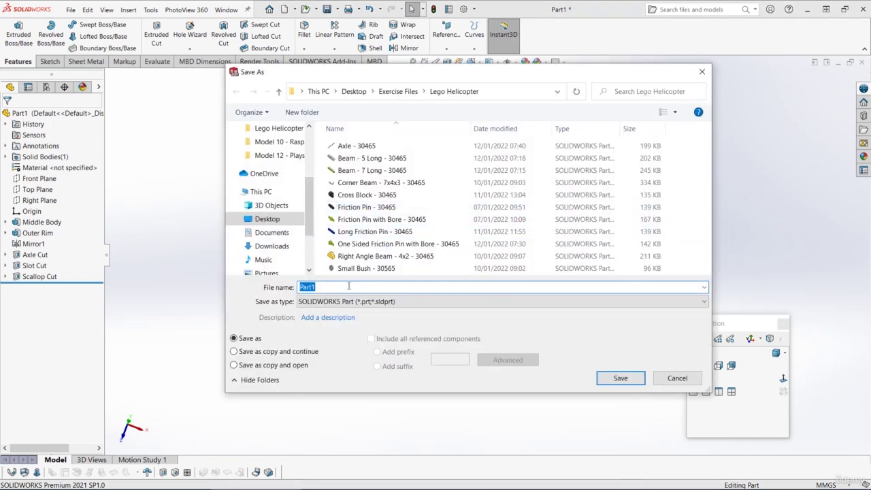
{"action": "type", "text": "Large Bush -"}
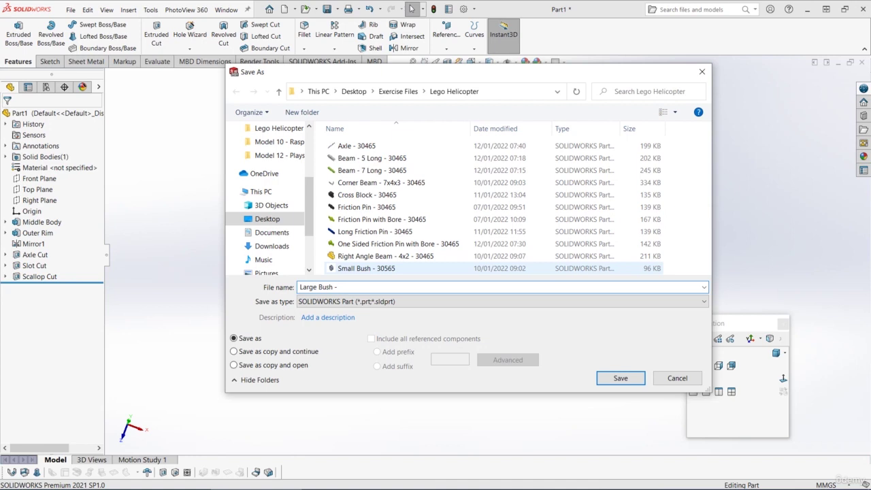
{"action": "type", "text": "30465"}
{"action": "key", "text": "Return"}
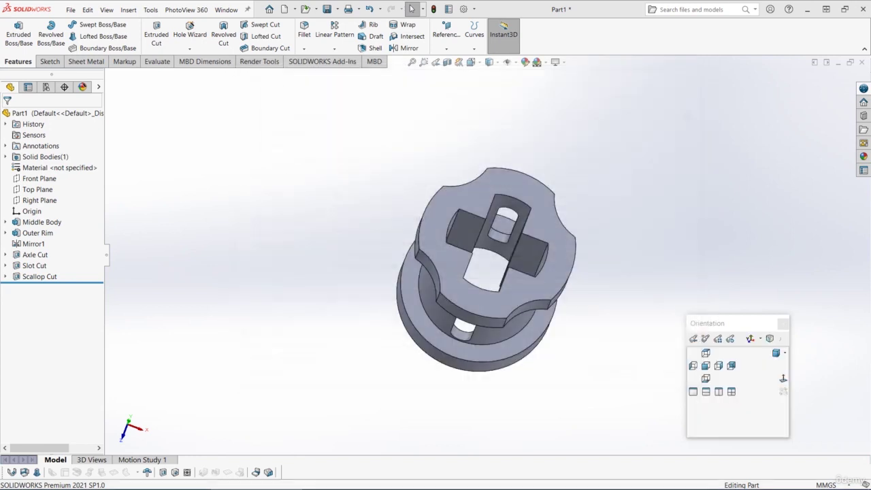